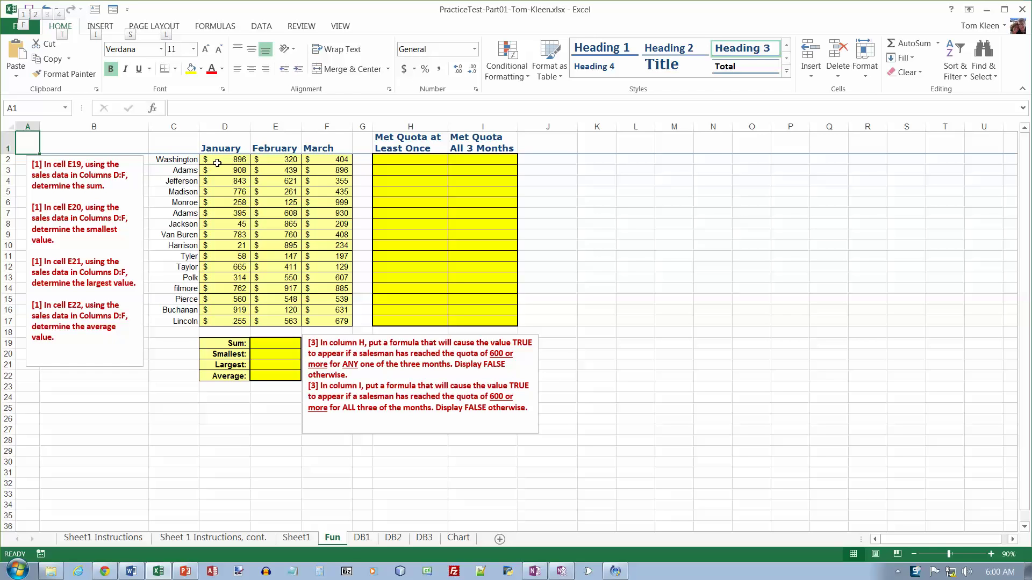
Total the sales in D2:F17 with a SUM formula in E19, giving 25,145
{"action": "left_click", "coordinate": [269, 348]}
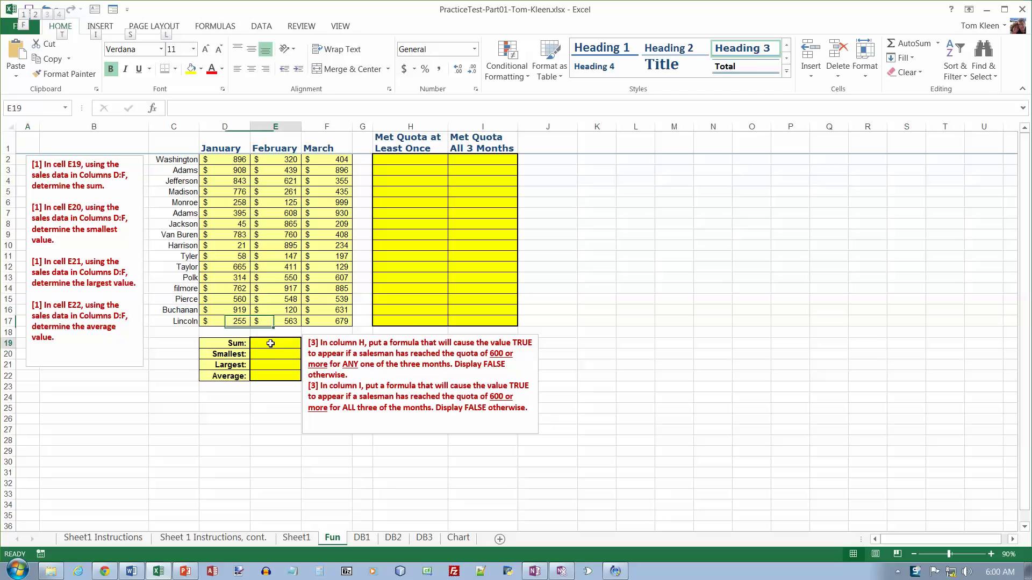
{"action": "left_click", "coordinate": [938, 43]}
{"action": "left_click", "coordinate": [927, 64]}
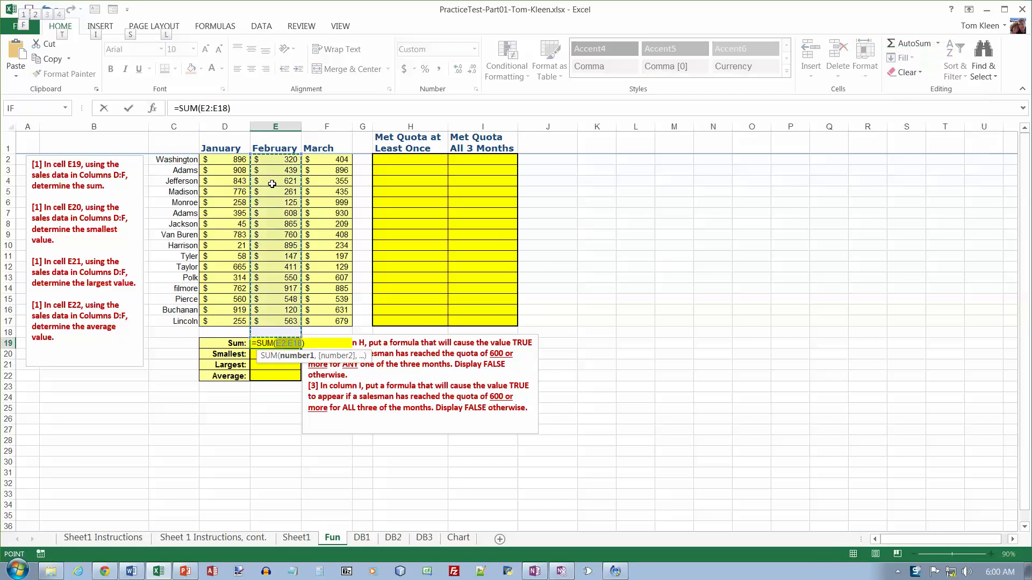
{"action": "left_click_drag", "start_coordinate": [213, 160], "coordinate": [324, 327]}
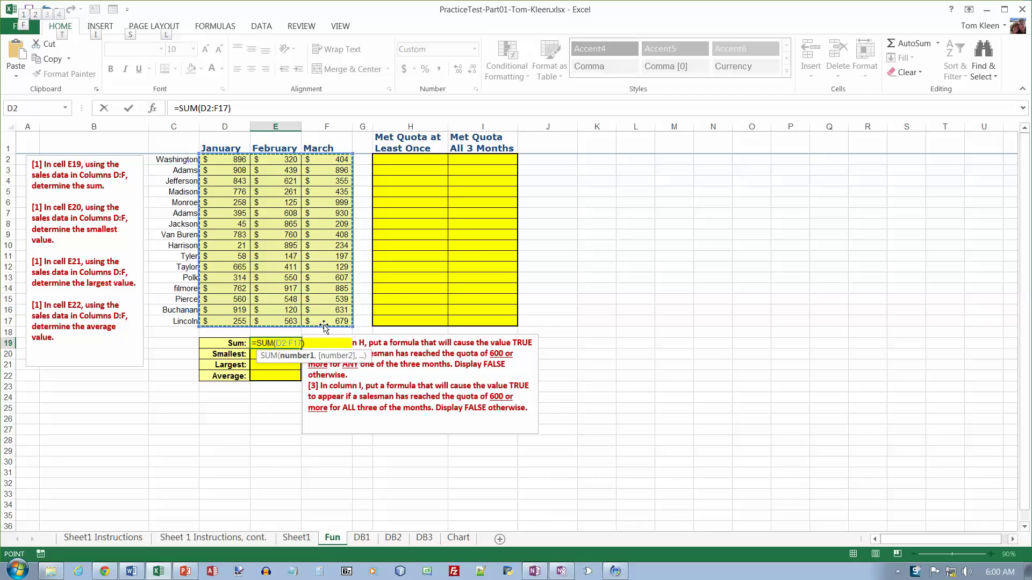
{"action": "key", "text": "Return"}
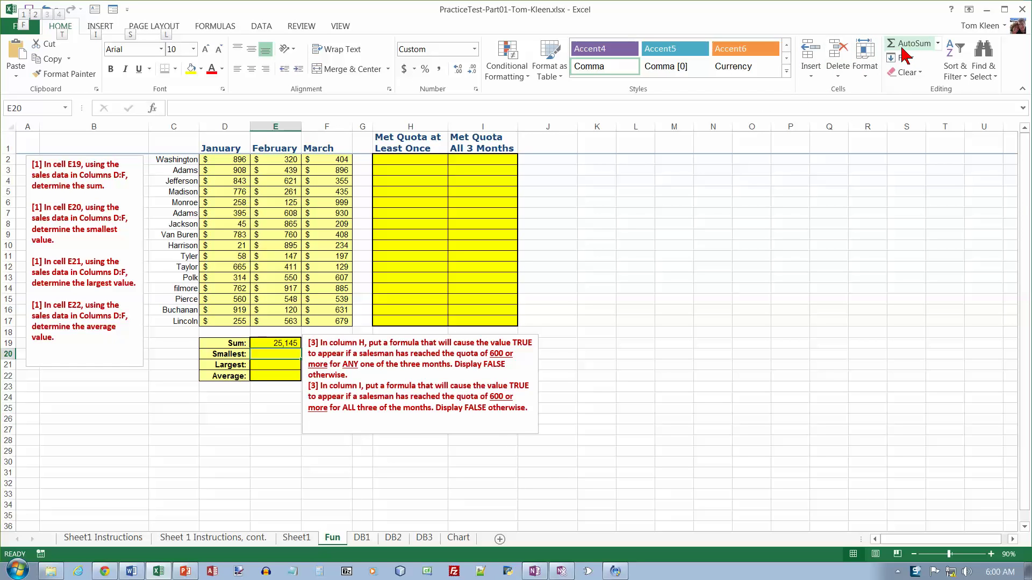
Put a MIN formula over D2:F17 in E20, returning the smallest sale of 21
{"action": "left_click", "coordinate": [938, 43]}
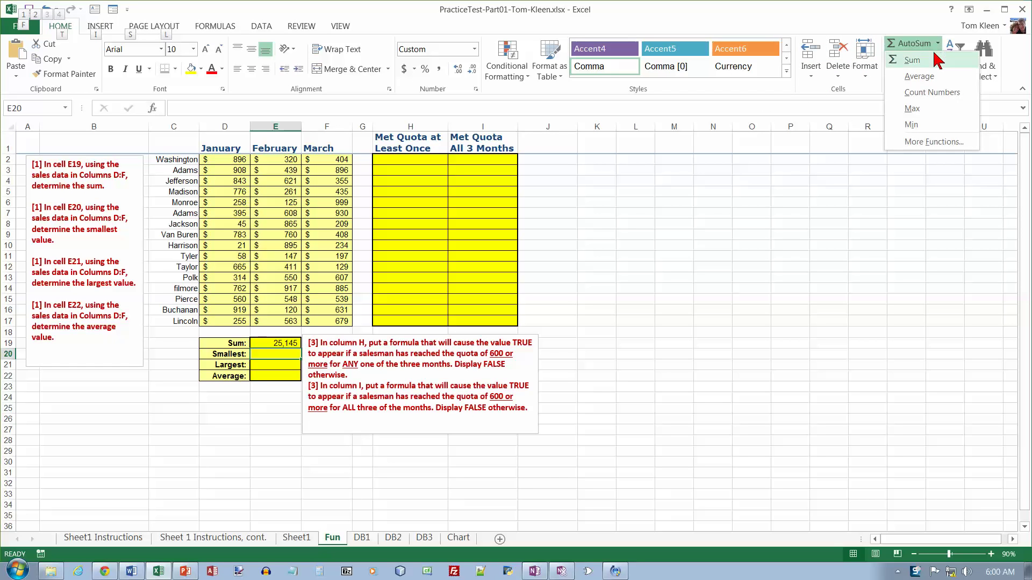
{"action": "left_click", "coordinate": [935, 124]}
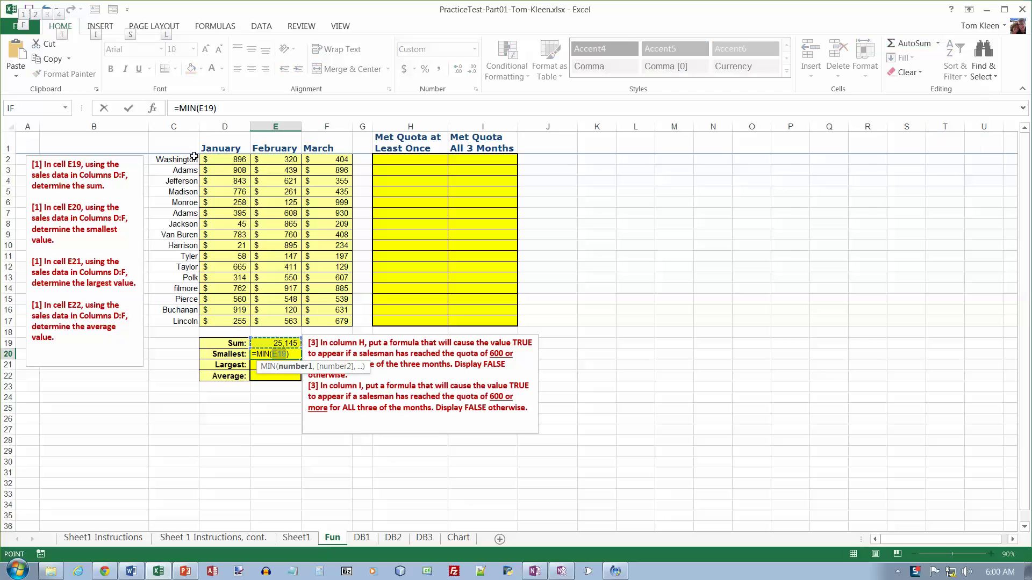
{"action": "left_click_drag", "start_coordinate": [206, 159], "coordinate": [322, 321]}
{"action": "key", "text": "Return"}
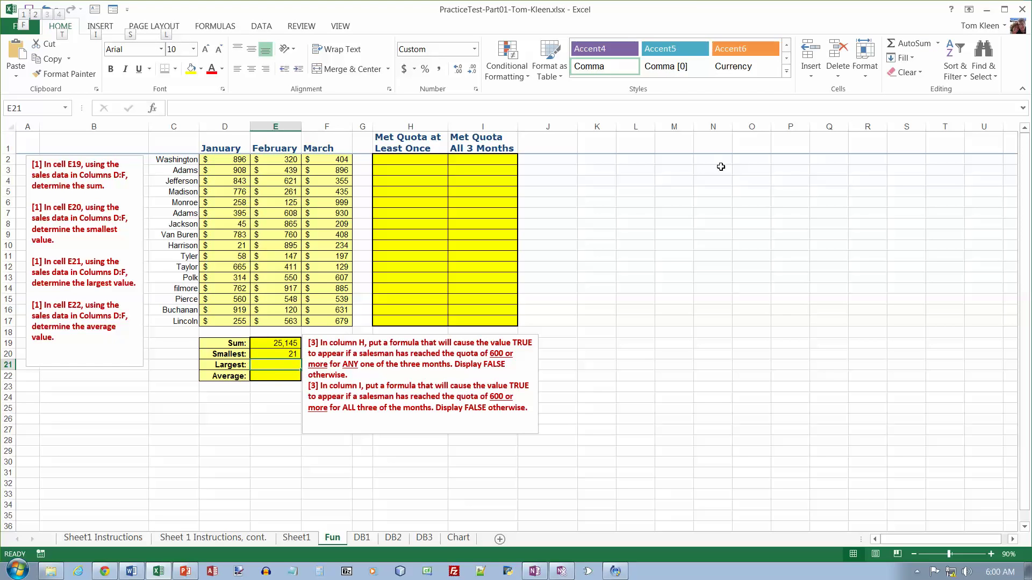
{"action": "left_click", "coordinate": [930, 46]}
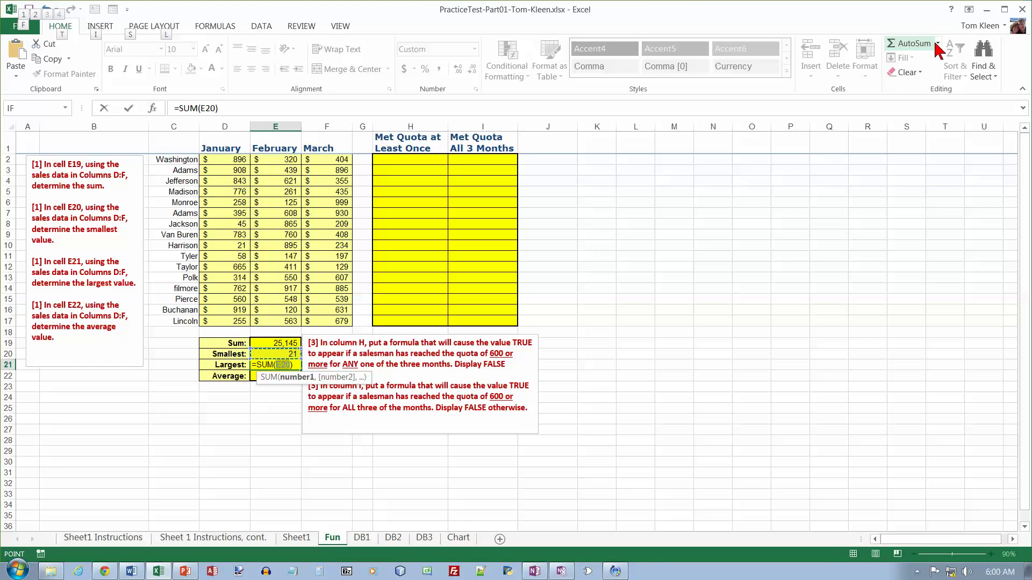
Enter a MAX formula over D2:F17 in E21, returning 999
{"action": "left_click", "coordinate": [938, 44]}
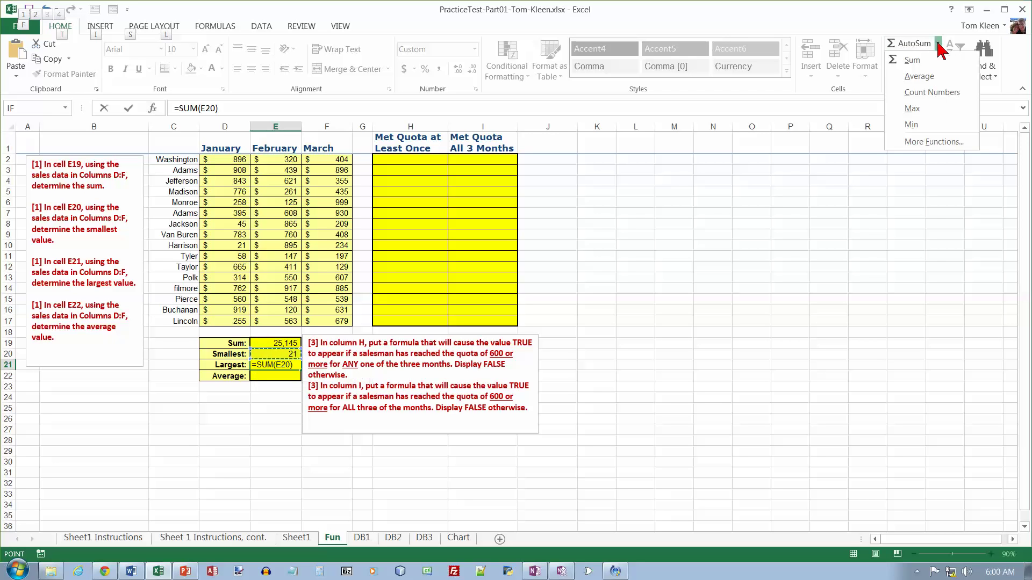
{"action": "left_click", "coordinate": [912, 124]}
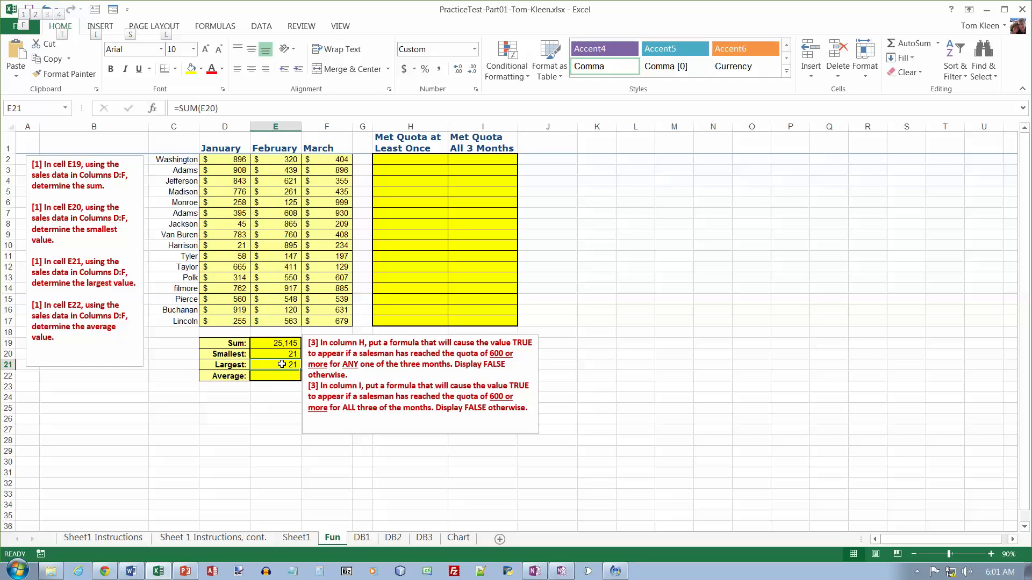
{"action": "left_click", "coordinate": [939, 44]}
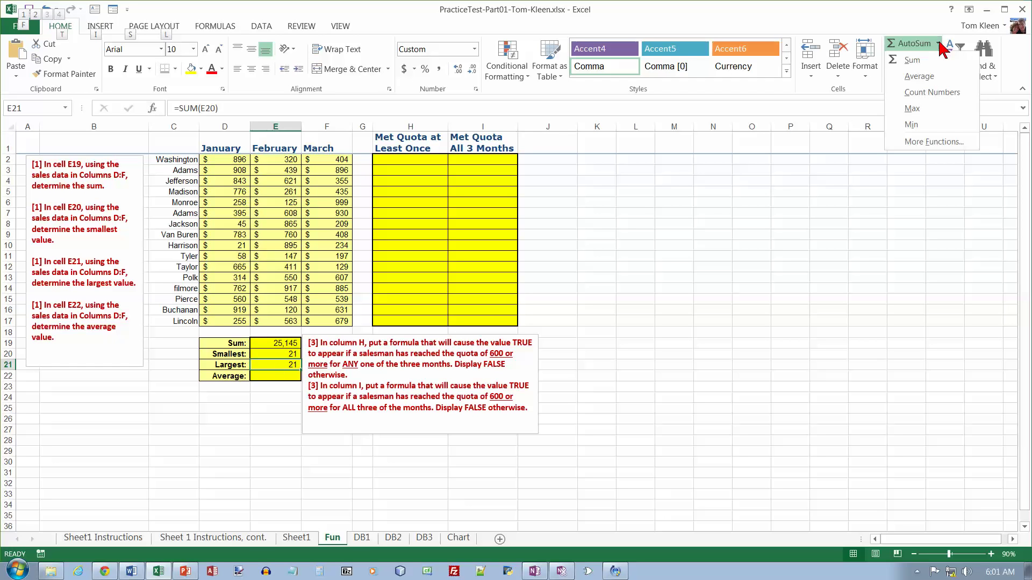
{"action": "left_click", "coordinate": [913, 109]}
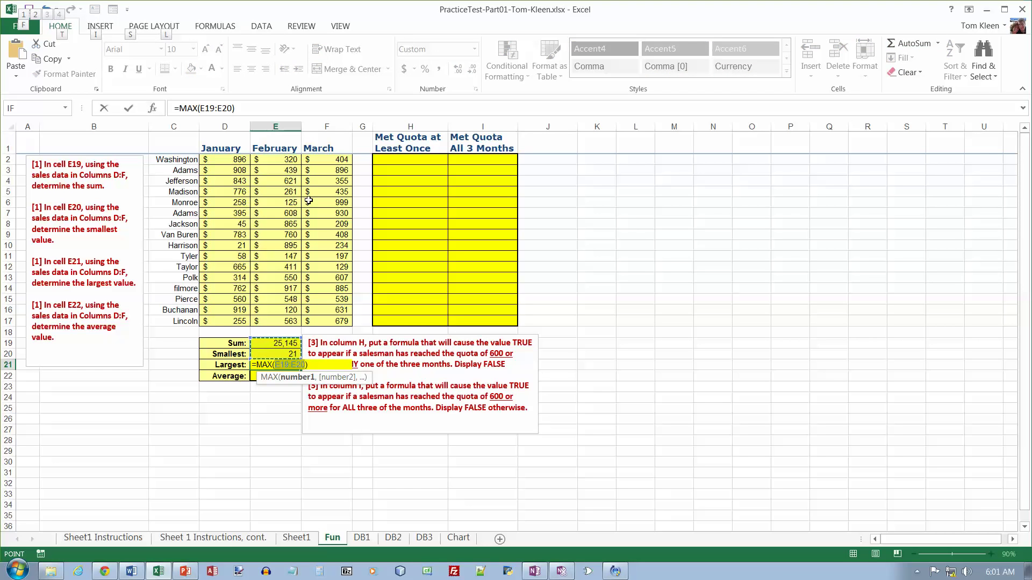
{"action": "left_click_drag", "start_coordinate": [231, 162], "coordinate": [340, 320]}
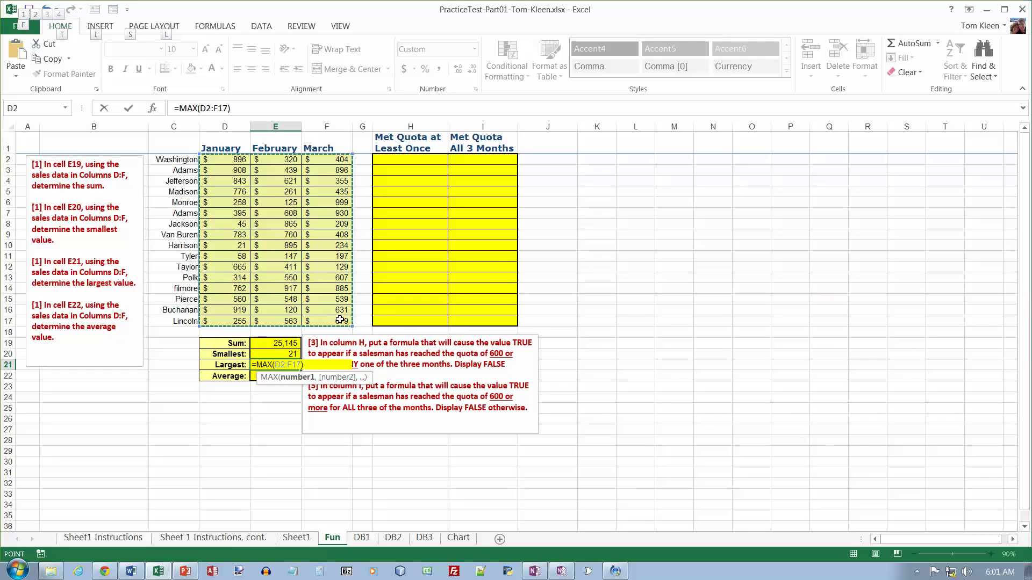
{"action": "key", "text": "Return"}
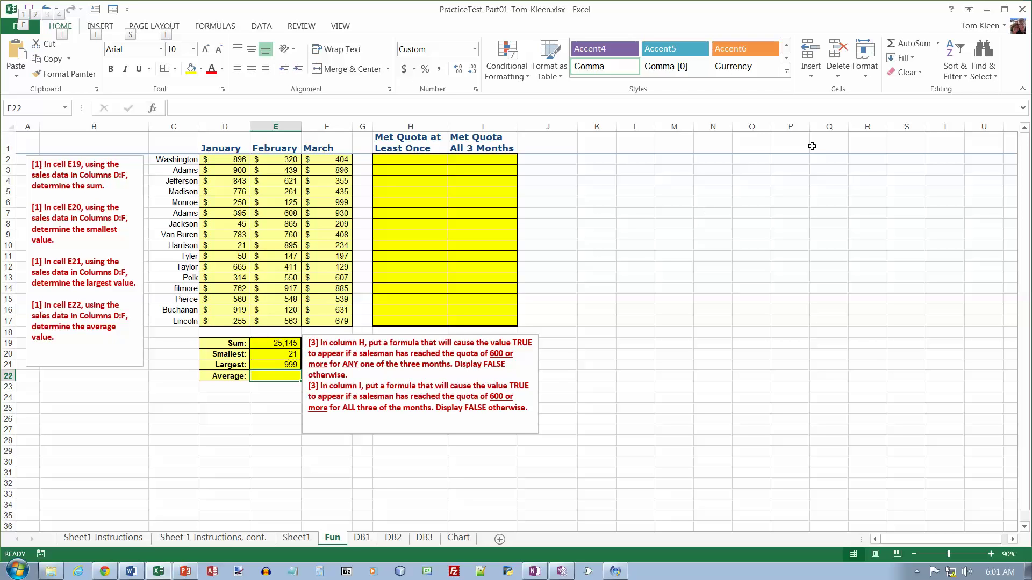
{"action": "left_click", "coordinate": [937, 43]}
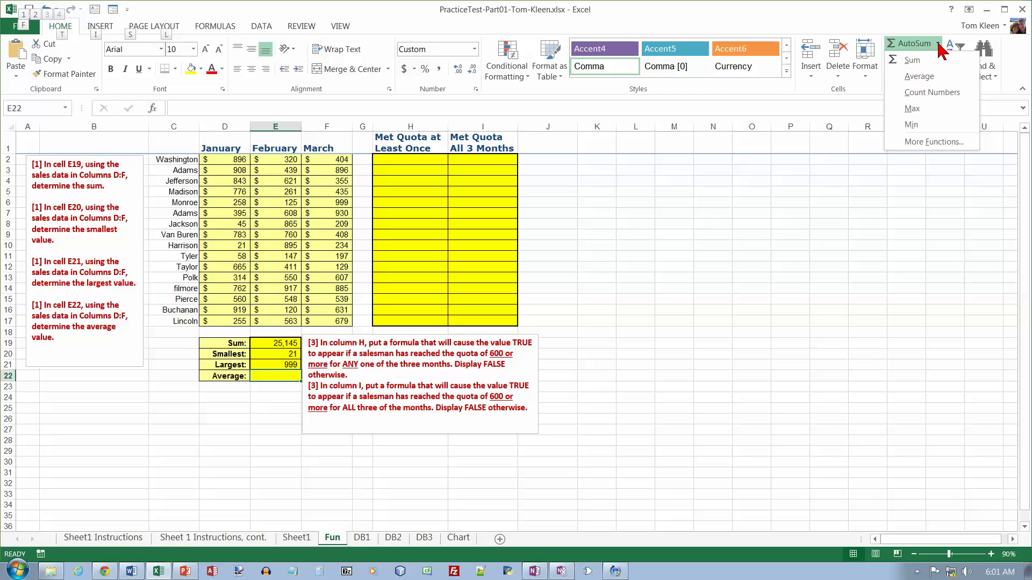
Fill E22 with an AVERAGE formula over D2:F17, showing 524
{"action": "left_click", "coordinate": [931, 79]}
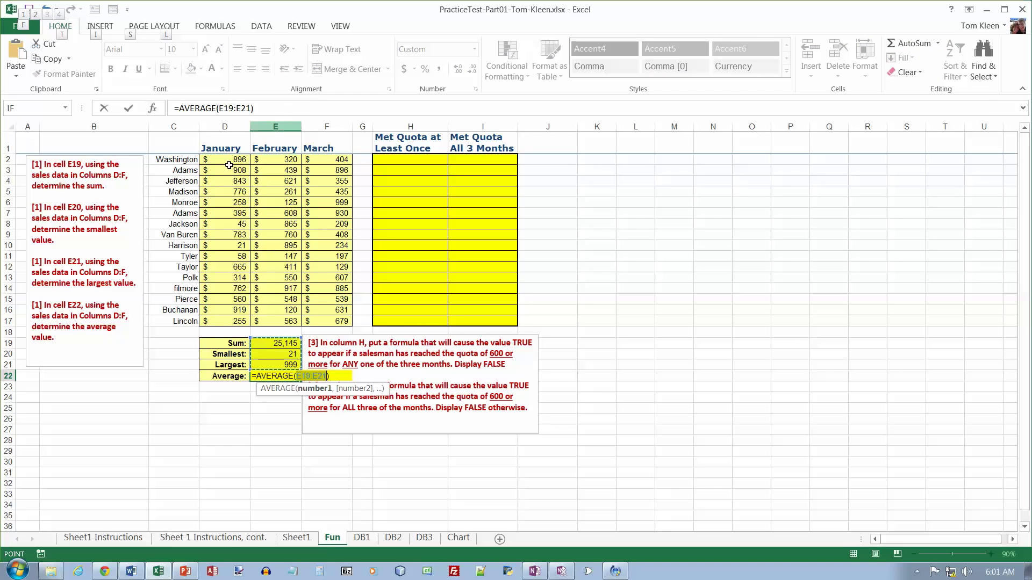
{"action": "left_click_drag", "start_coordinate": [229, 165], "coordinate": [317, 317]}
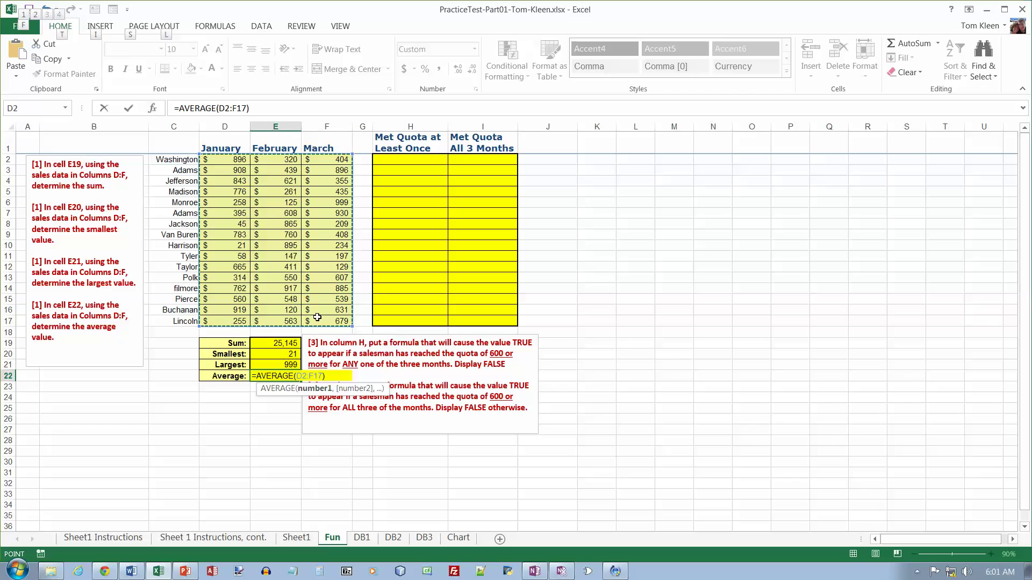
{"action": "key", "text": "Return"}
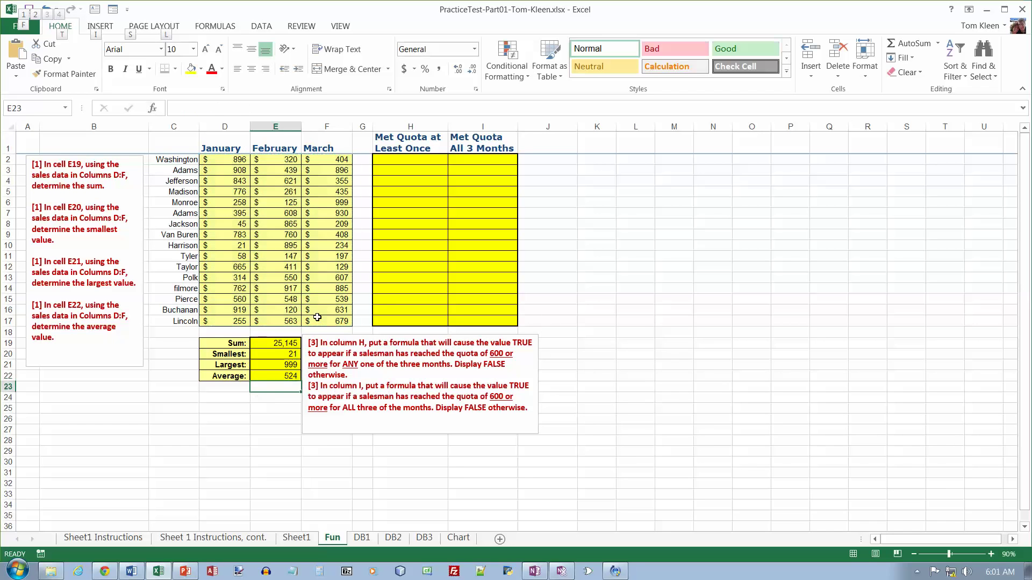
{"action": "left_click", "coordinate": [406, 161]}
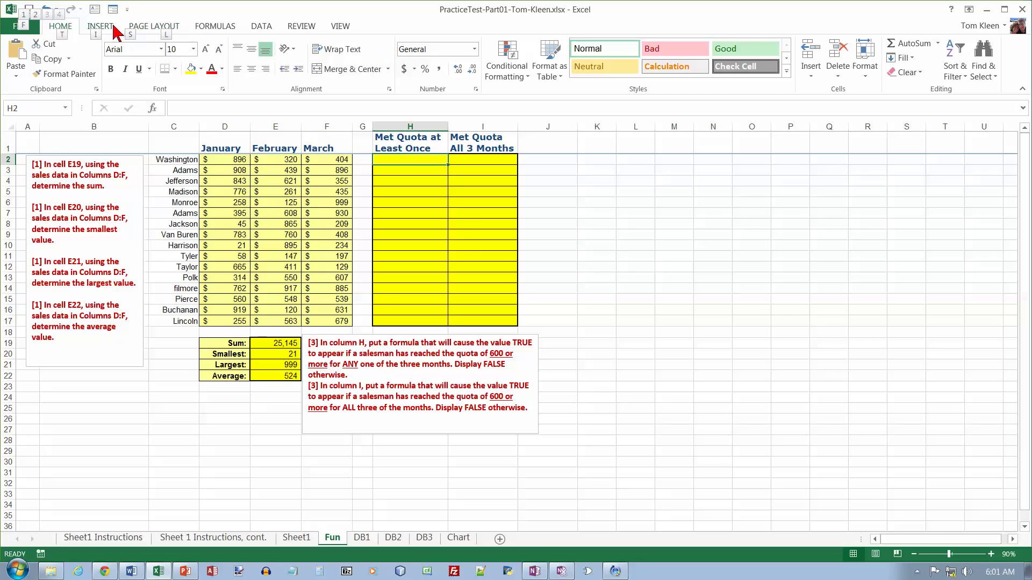
Insert an OR function in H2 with the first condition D2>=600
{"action": "left_click", "coordinate": [229, 28]}
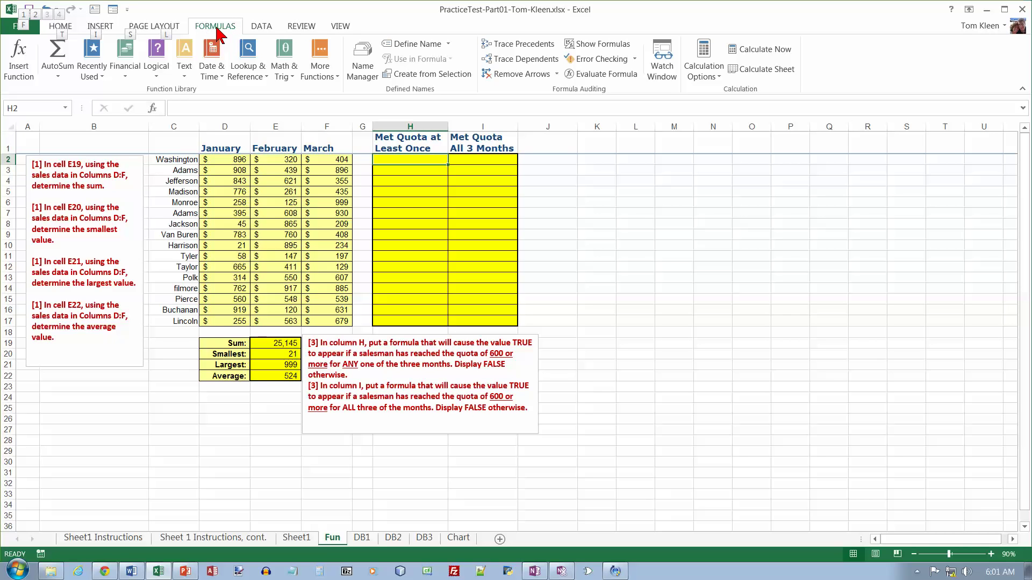
{"action": "left_click", "coordinate": [161, 71]}
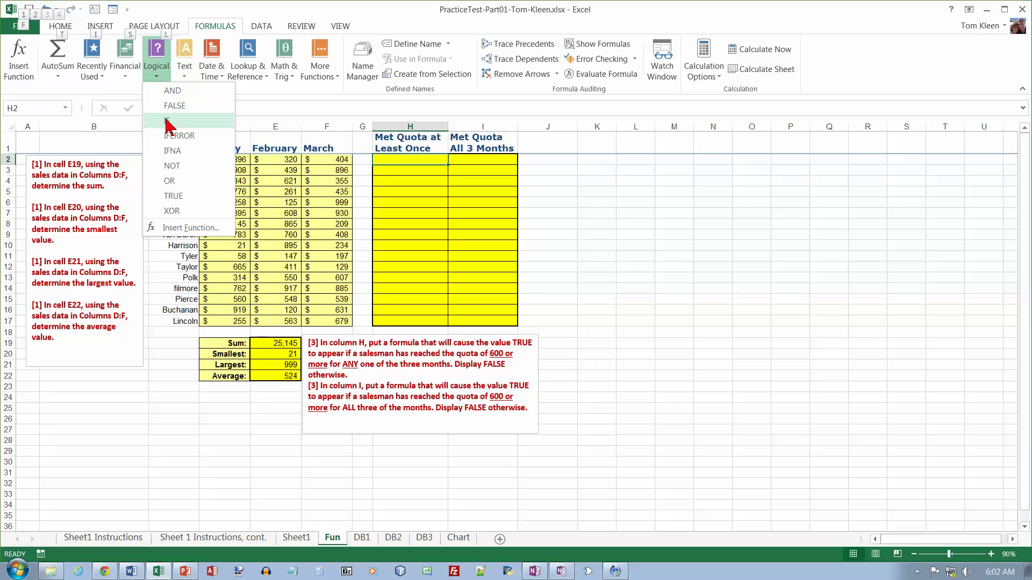
{"action": "left_click", "coordinate": [171, 181]}
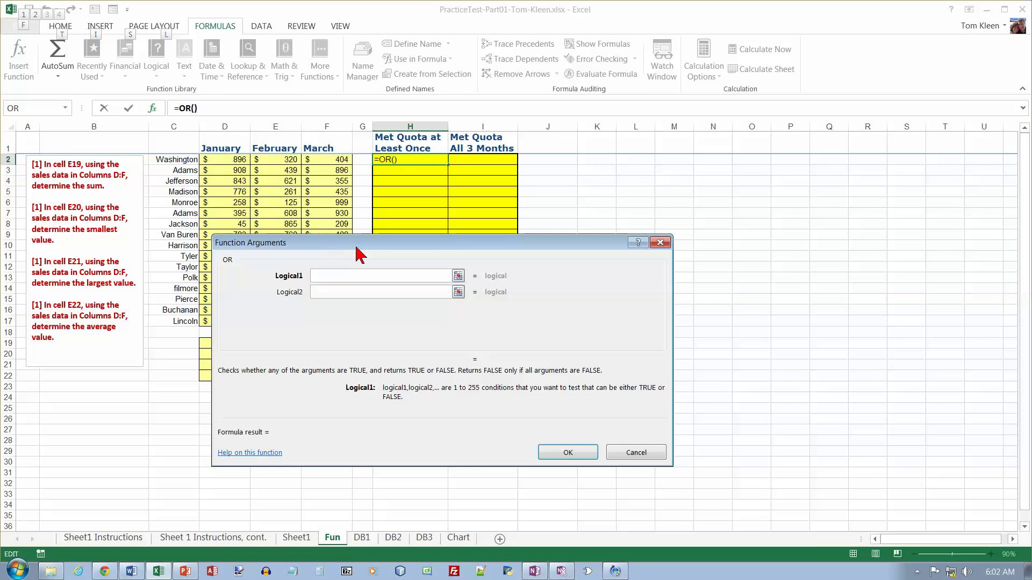
{"action": "left_click", "coordinate": [218, 161]}
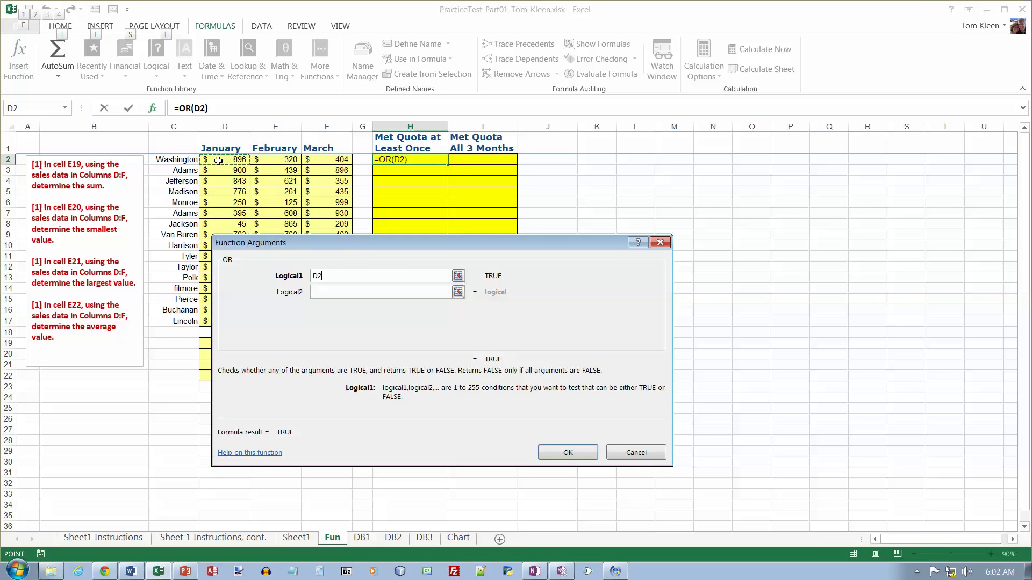
{"action": "type", "text": "?="}
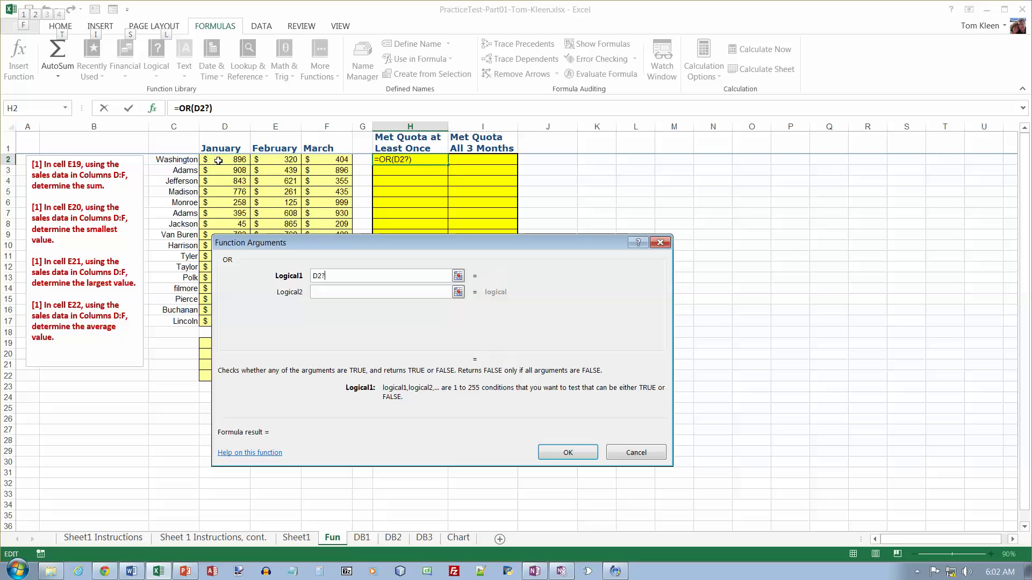
{"action": "key", "text": "BackSpace"}
{"action": "key", "text": "BackSpace"}
{"action": "type", "text": ">=600"}
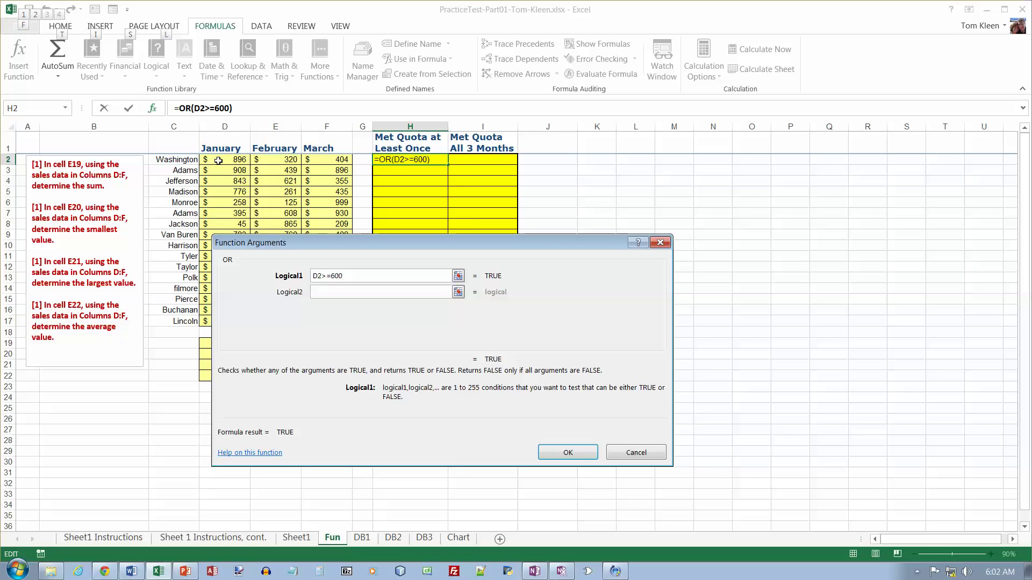
{"action": "key", "text": "Tab"}
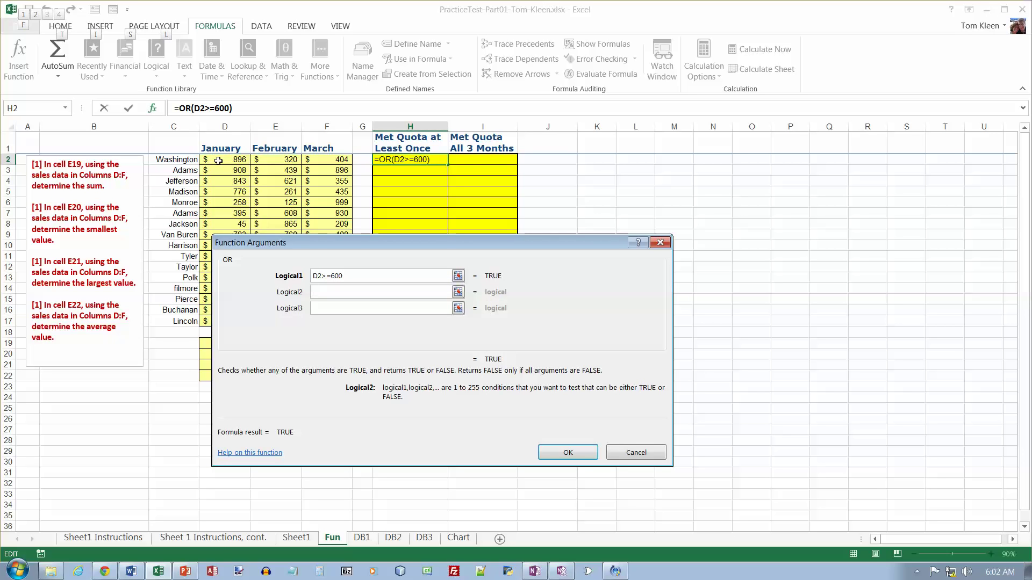
Add the conditions E2>=600 and F2>=600, fix the first condition, and confirm the formula
{"action": "type", "text": "E2>=-"}
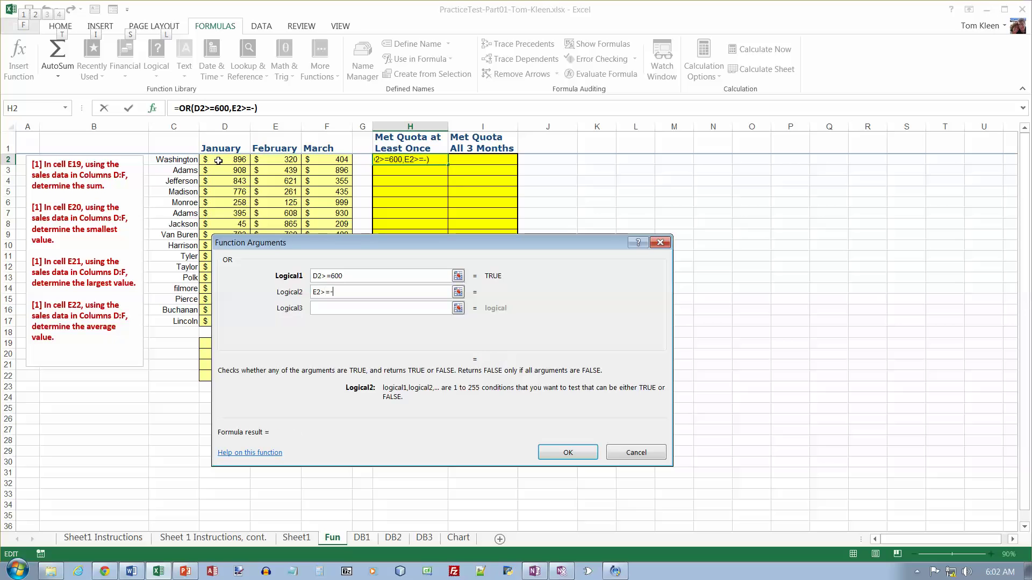
{"action": "key", "text": "BackSpace"}
{"action": "type", "text": "600"}
{"action": "key", "text": "Tab"}
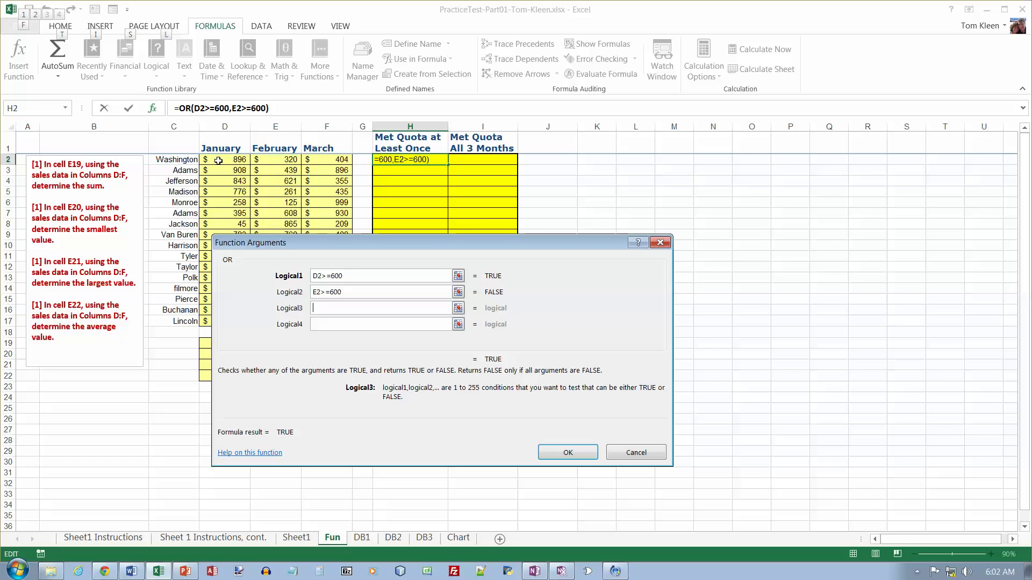
{"action": "type", "text": "F2>"}
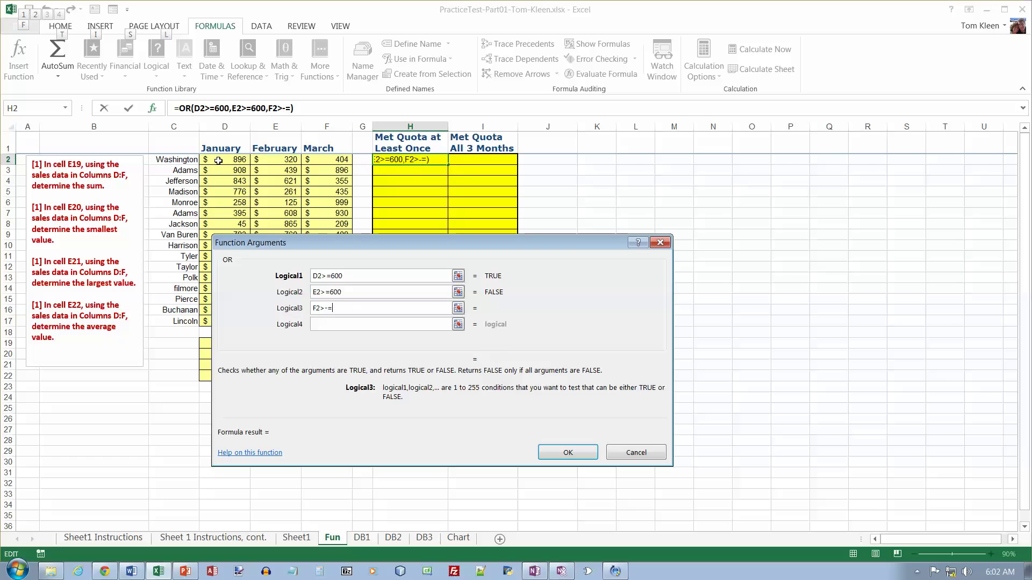
{"action": "type", "text": "=600"}
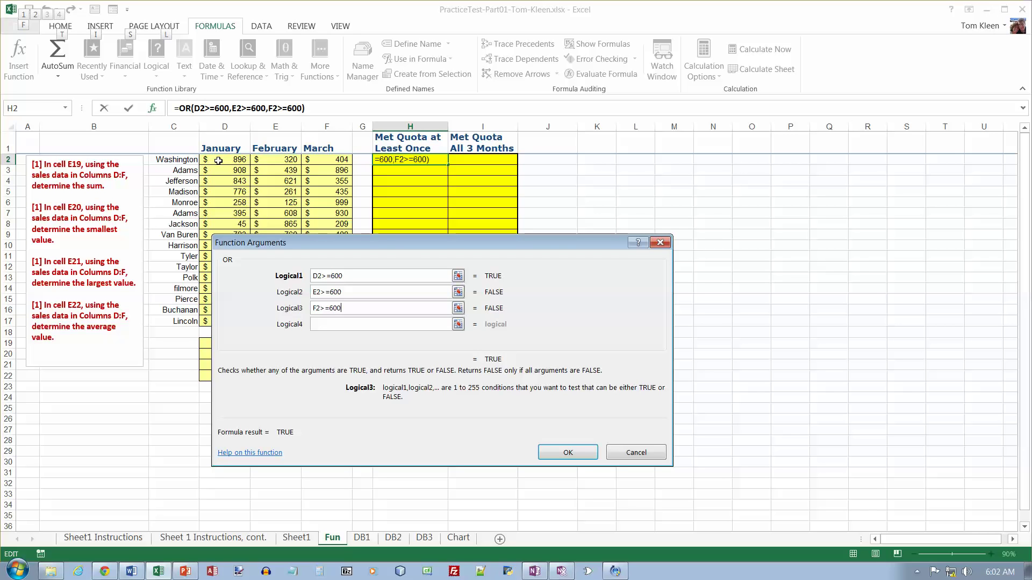
{"action": "left_click", "coordinate": [327, 277]}
{"action": "key", "text": "BackSpace"}
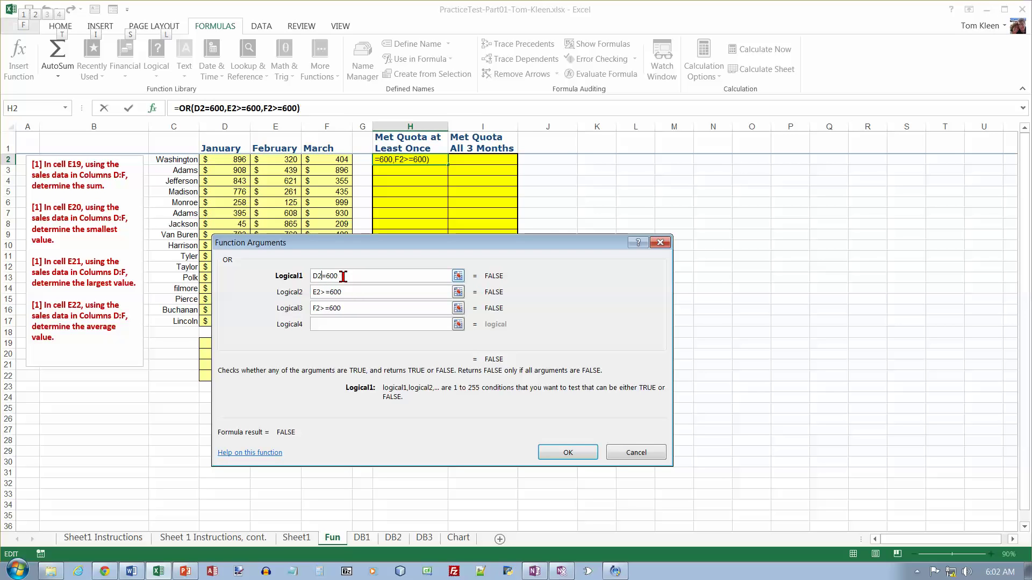
{"action": "type", "text": ">"}
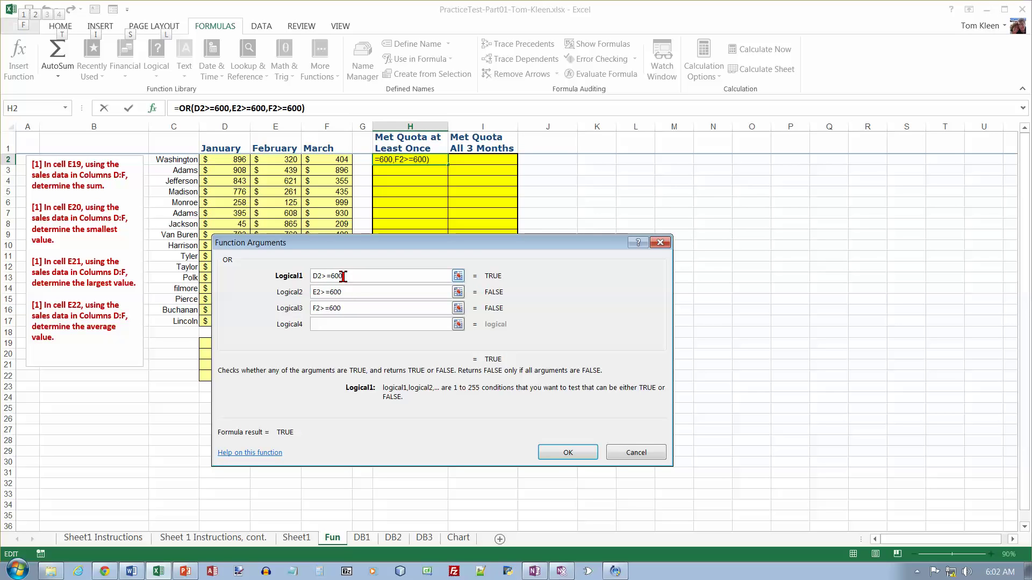
{"action": "left_click", "coordinate": [566, 453]}
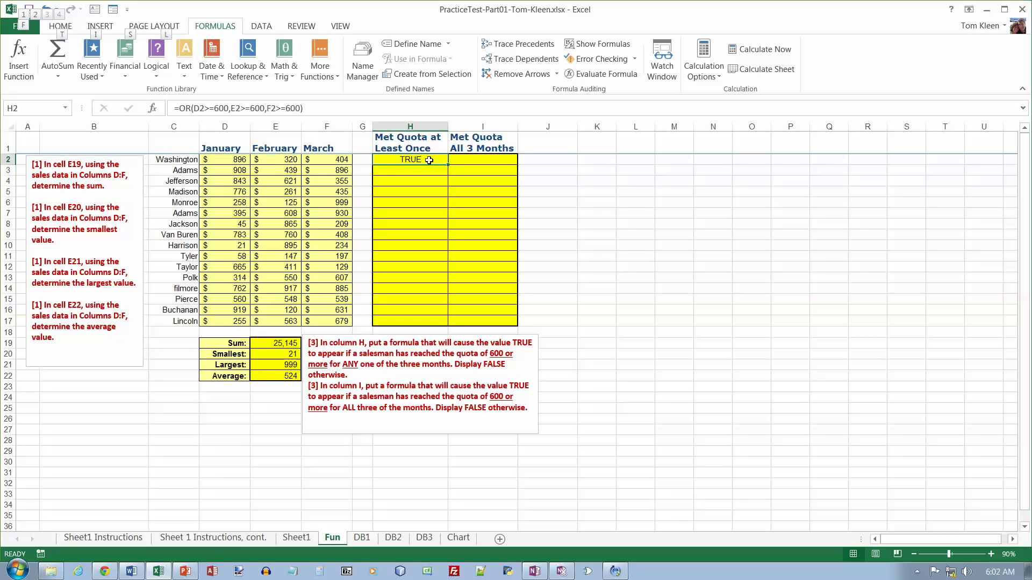
Copy the H2 OR formula down to H17 and verify the FALSE results in rows 11 and 15
{"action": "left_click_drag", "start_coordinate": [448, 165], "coordinate": [444, 324]}
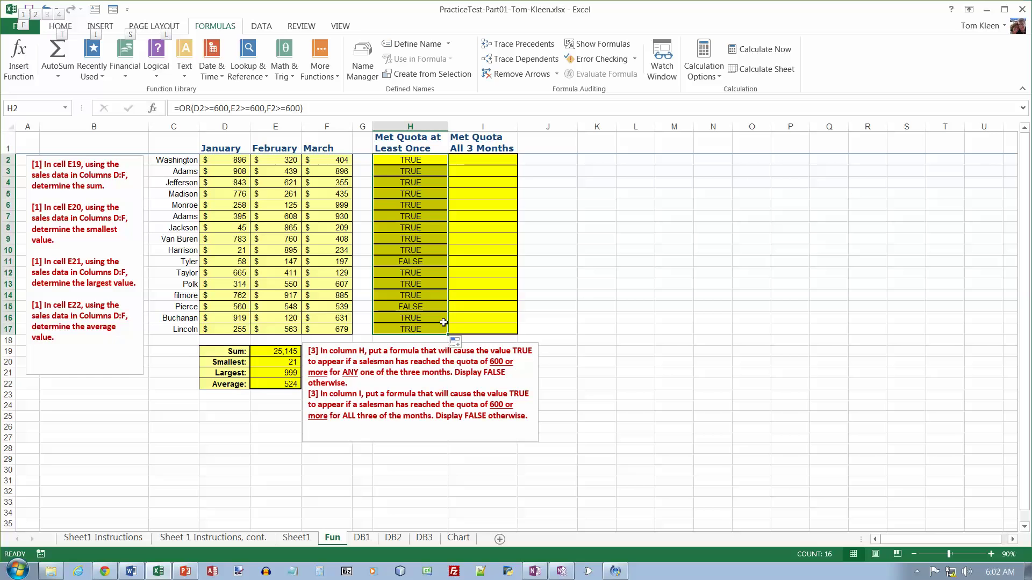
{"action": "left_click", "coordinate": [422, 264]}
{"action": "left_click_drag", "start_coordinate": [248, 264], "coordinate": [336, 264]}
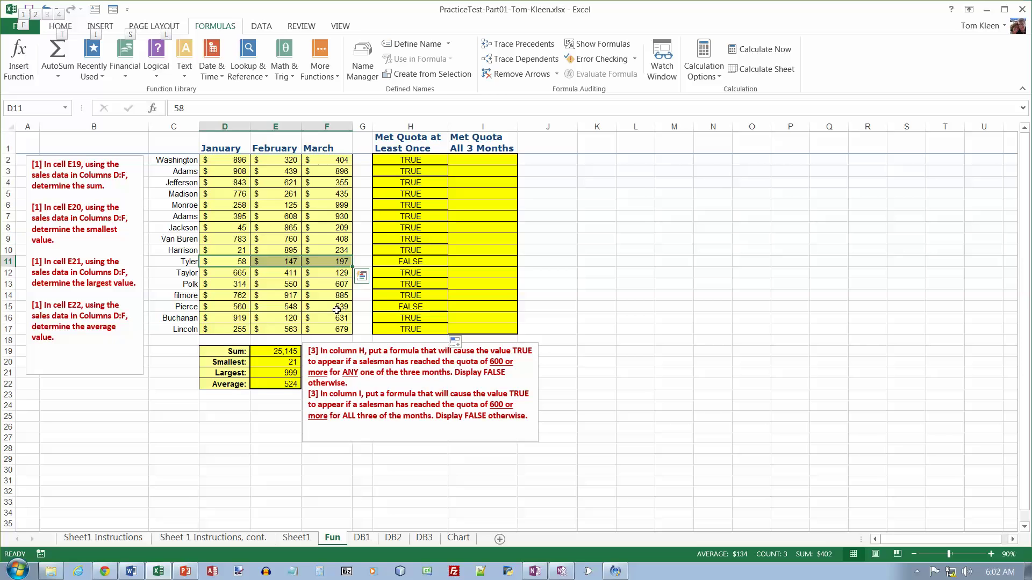
{"action": "left_click_drag", "start_coordinate": [337, 310], "coordinate": [272, 310]}
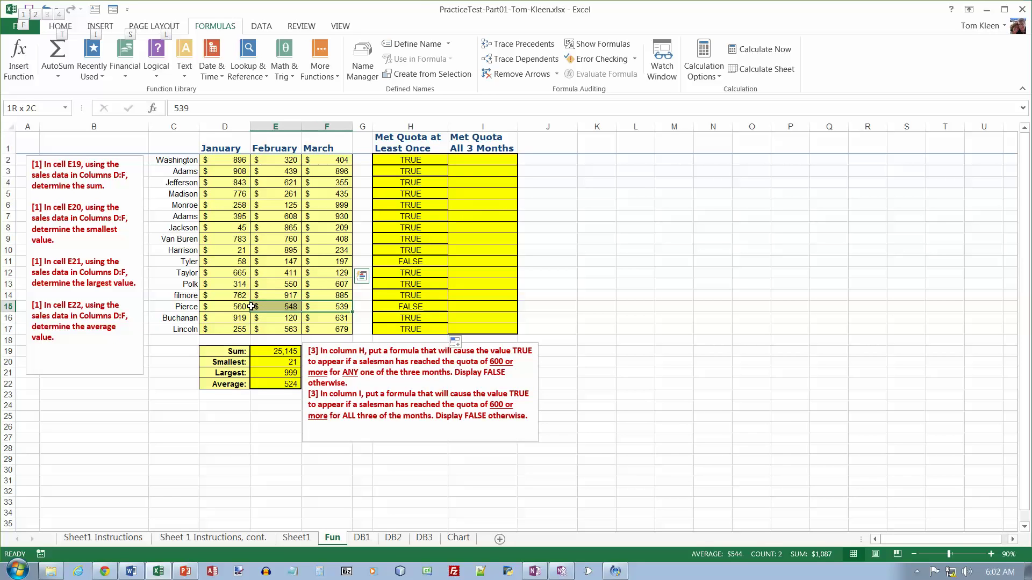
{"action": "left_click", "coordinate": [389, 401]}
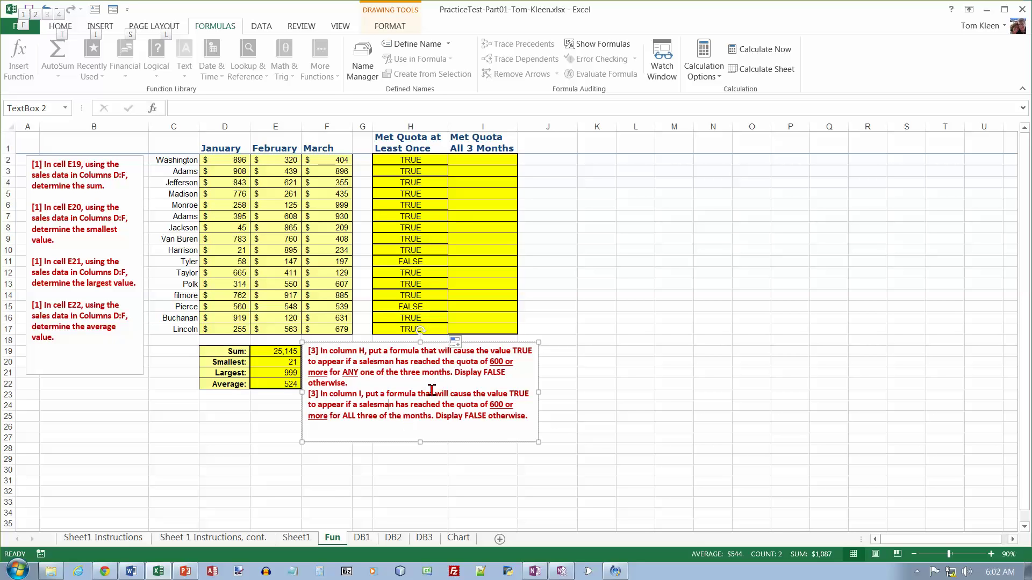
{"action": "left_click", "coordinate": [480, 159]}
{"action": "type", "text": "="}
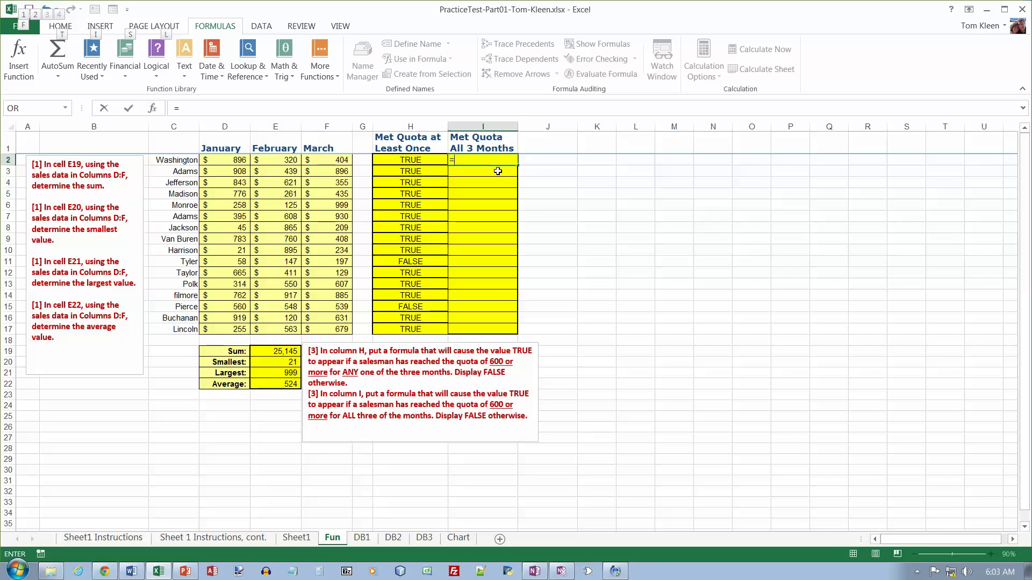
{"action": "left_click", "coordinate": [156, 76]}
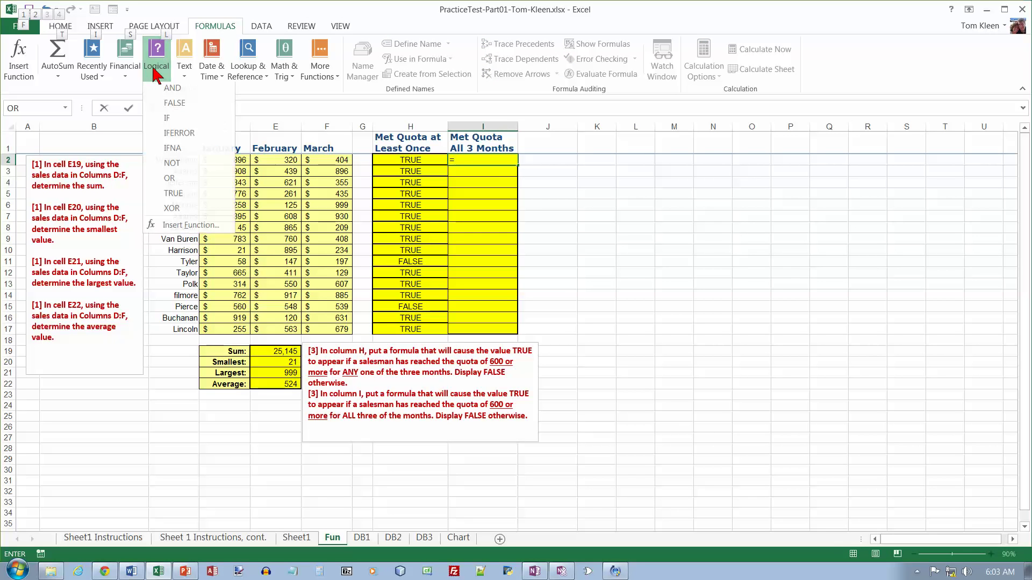
{"action": "left_click", "coordinate": [167, 121]}
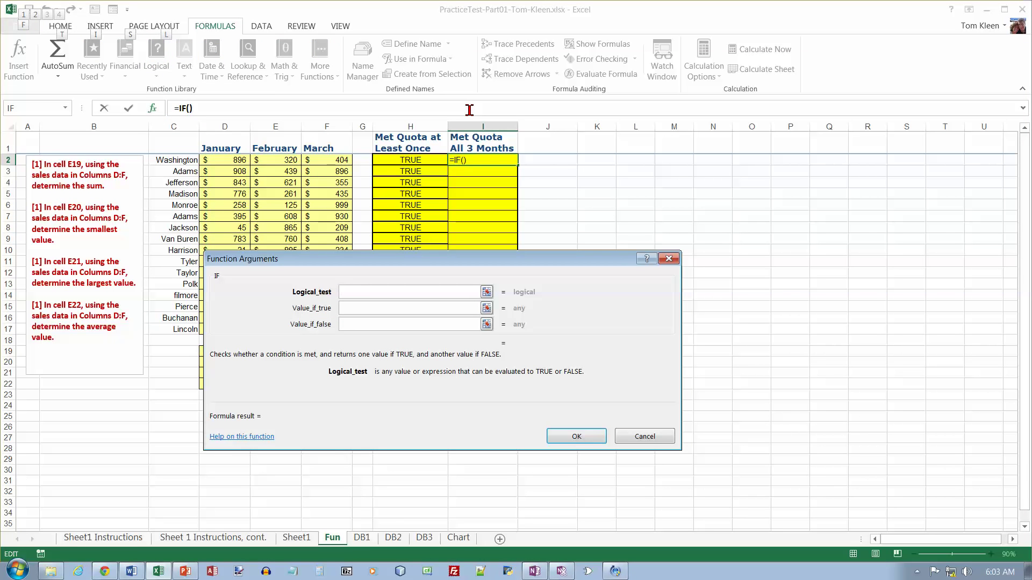
{"action": "type", "text": "d2>=600"}
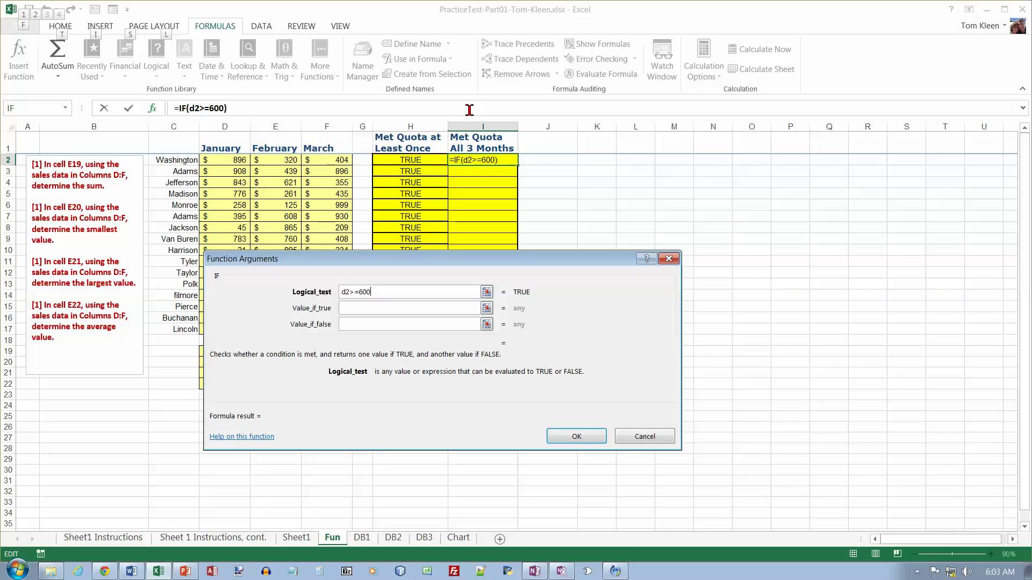
{"action": "left_click", "coordinate": [645, 436]}
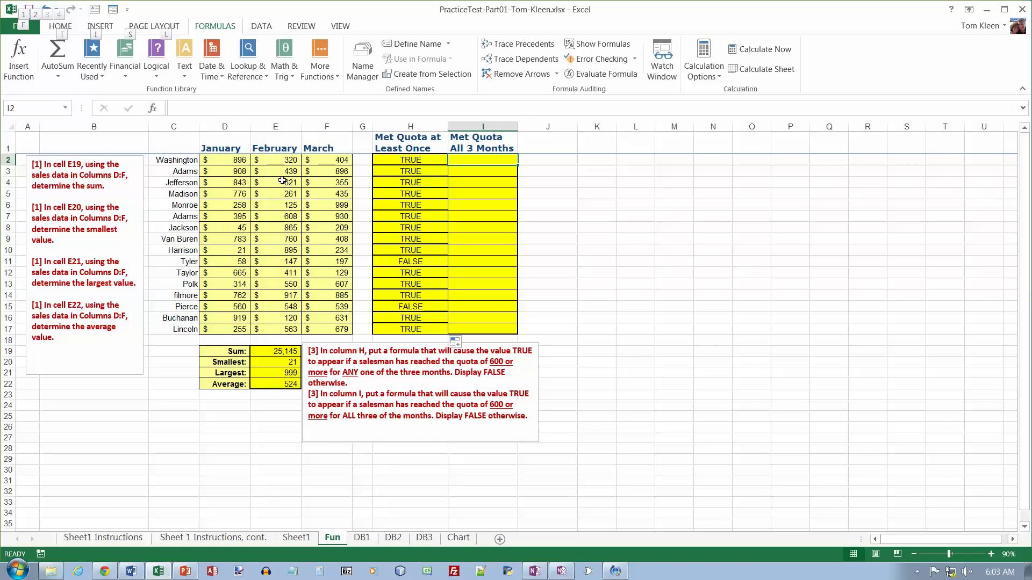
Enter an AND formula in I2 with conditions D2>=600, E2>=600 and F2>=600
{"action": "left_click", "coordinate": [157, 53]}
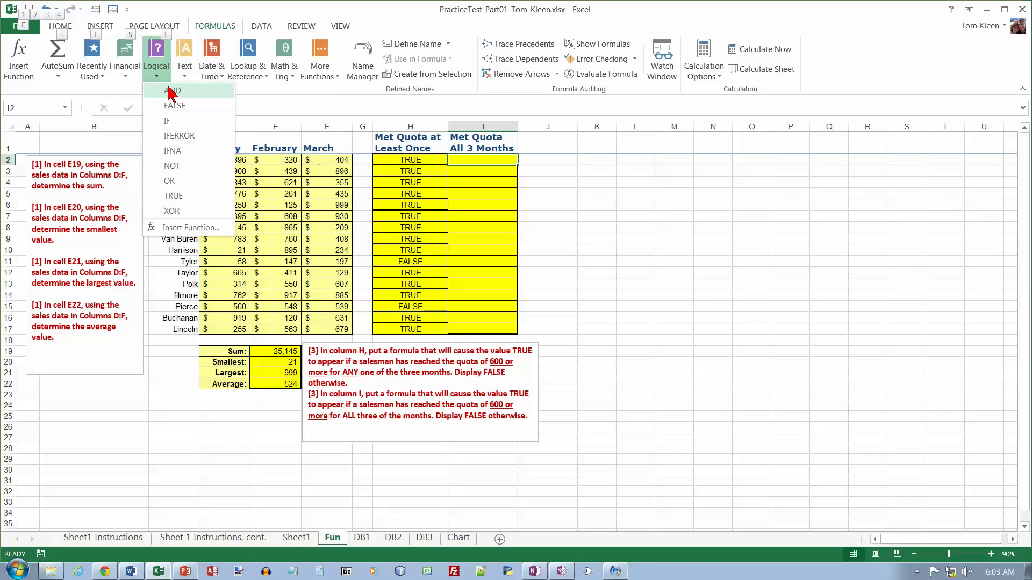
{"action": "left_click", "coordinate": [307, 141]}
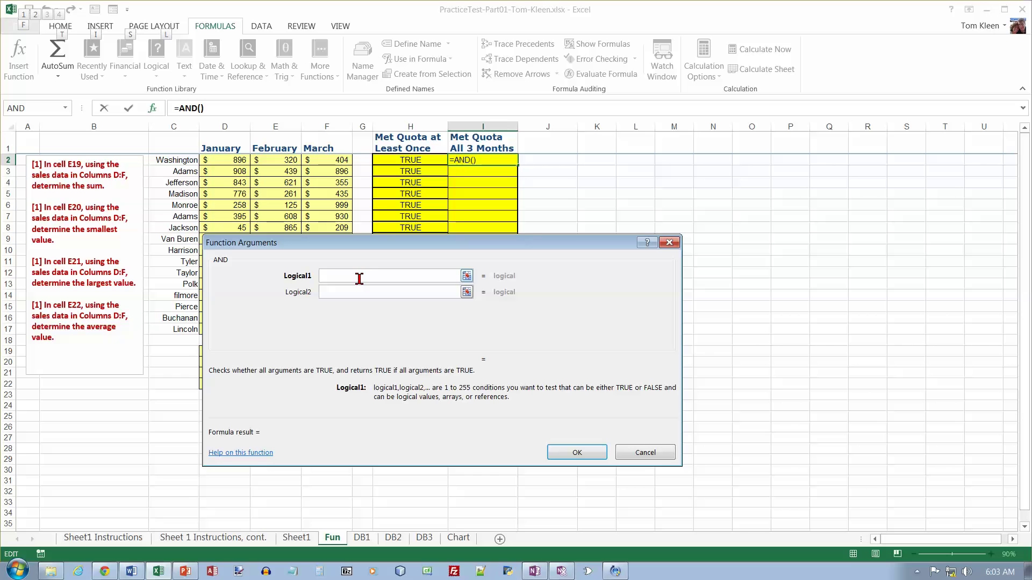
{"action": "type", "text": "d2>=600"}
{"action": "key", "text": "Tab"}
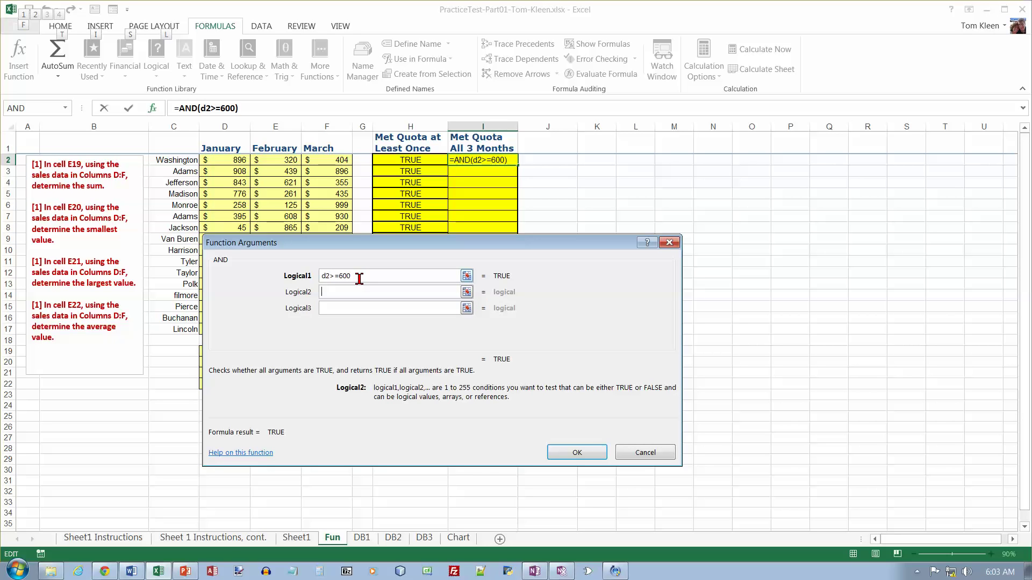
{"action": "type", "text": "e2>=6"}
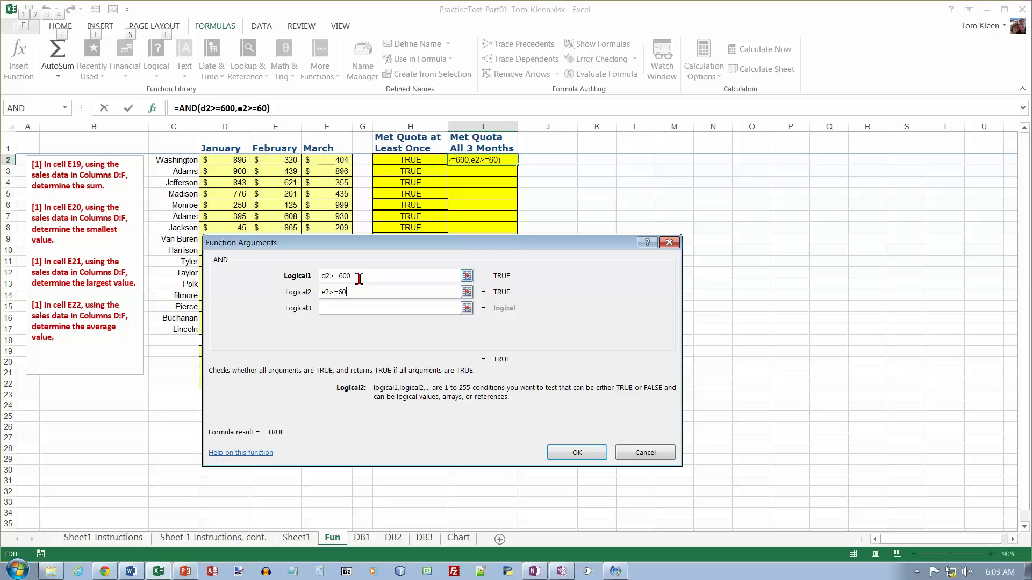
{"action": "type", "text": "0"}
{"action": "key", "text": "Tab"}
{"action": "type", "text": "f2>="}
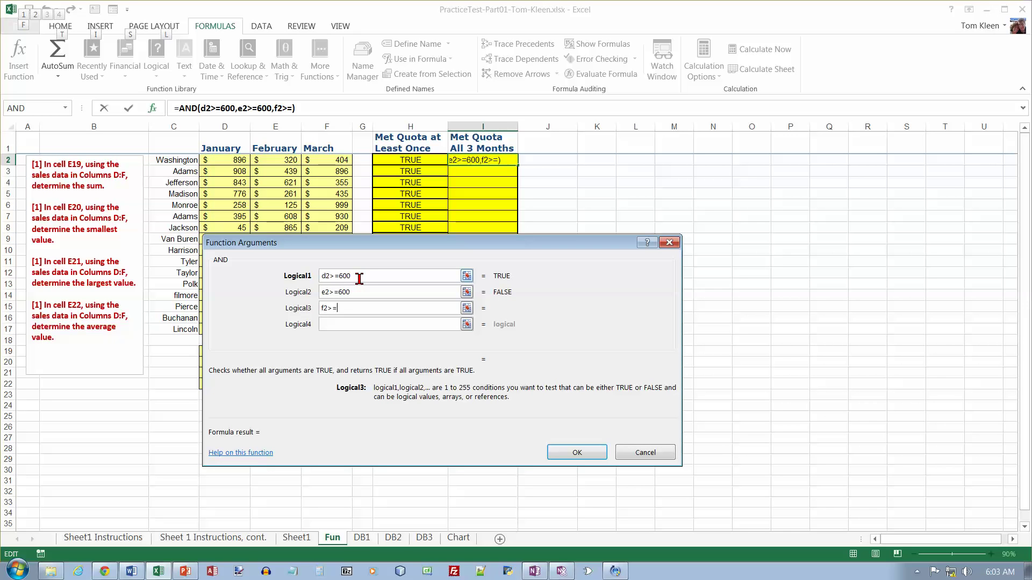
{"action": "type", "text": "600"}
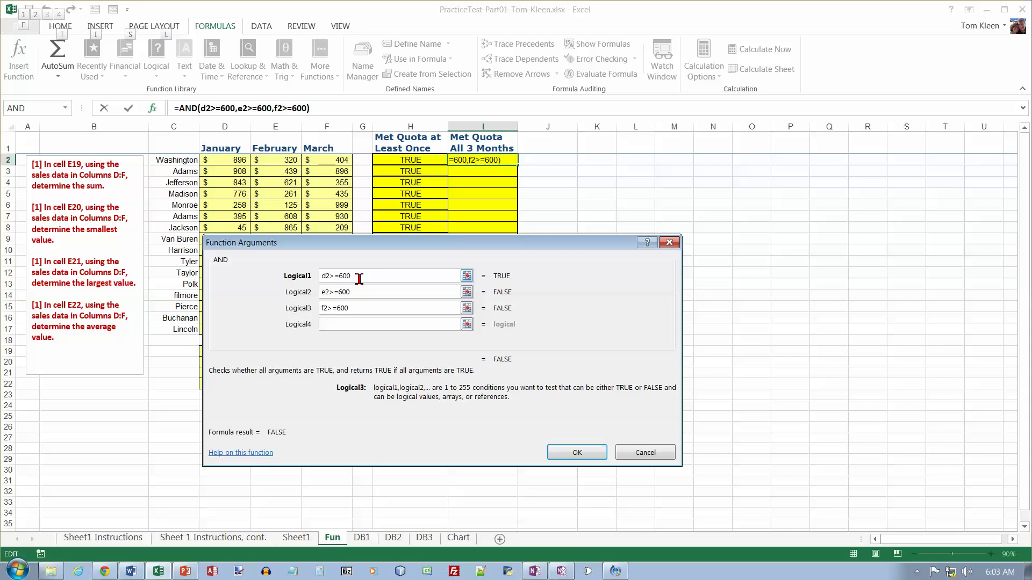
{"action": "left_click", "coordinate": [573, 453]}
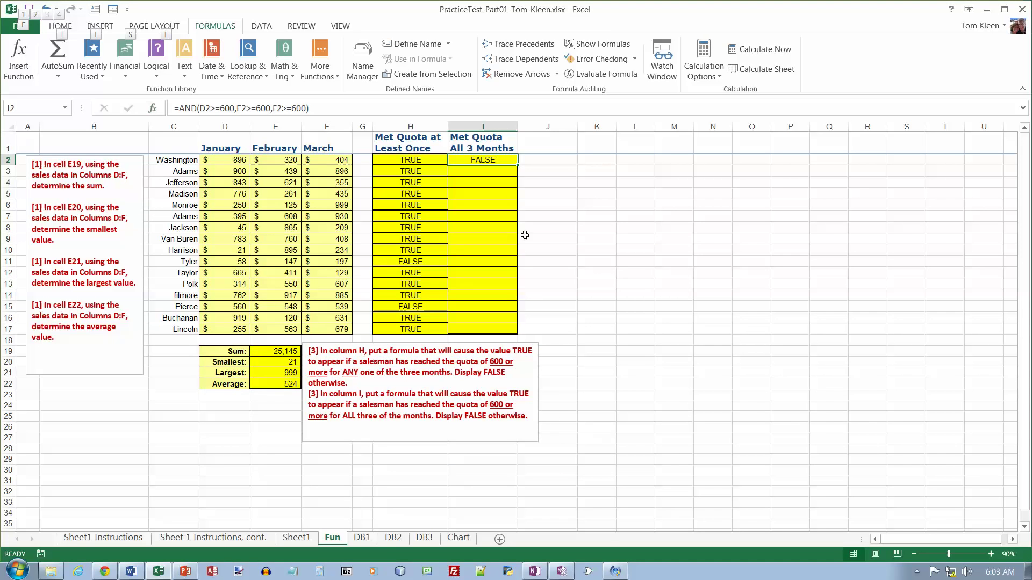
Fill the AND formula down to I17 and confirm only row 14 is TRUE
{"action": "left_click_drag", "start_coordinate": [517, 165], "coordinate": [519, 327]}
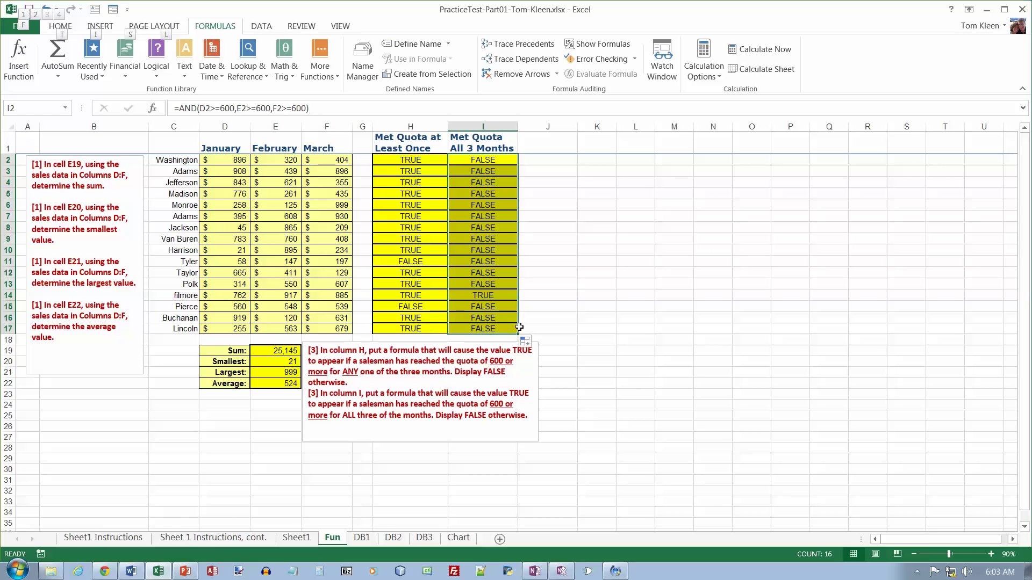
{"action": "left_click", "coordinate": [500, 294]}
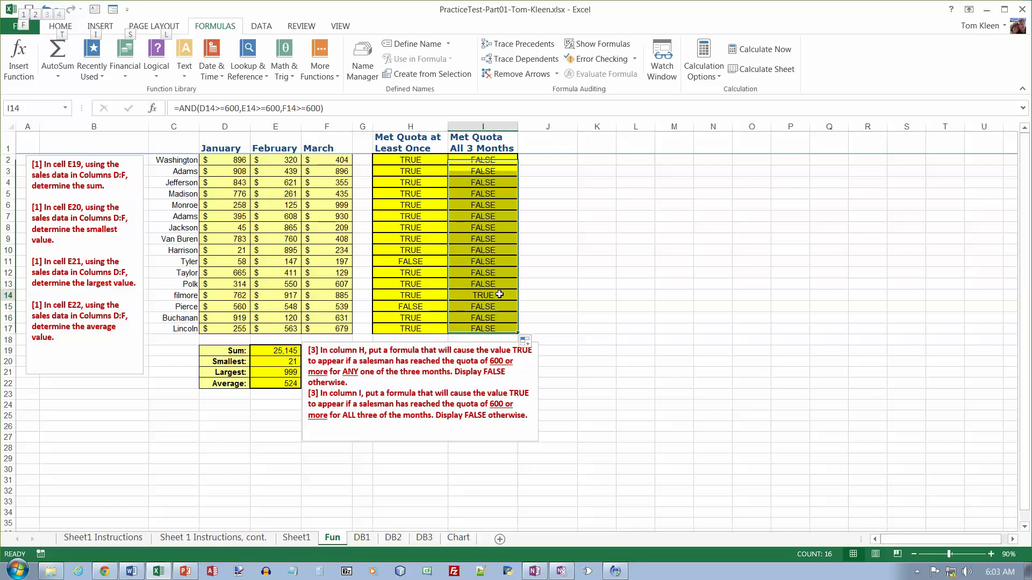
{"action": "left_click_drag", "start_coordinate": [500, 294], "coordinate": [222, 295]}
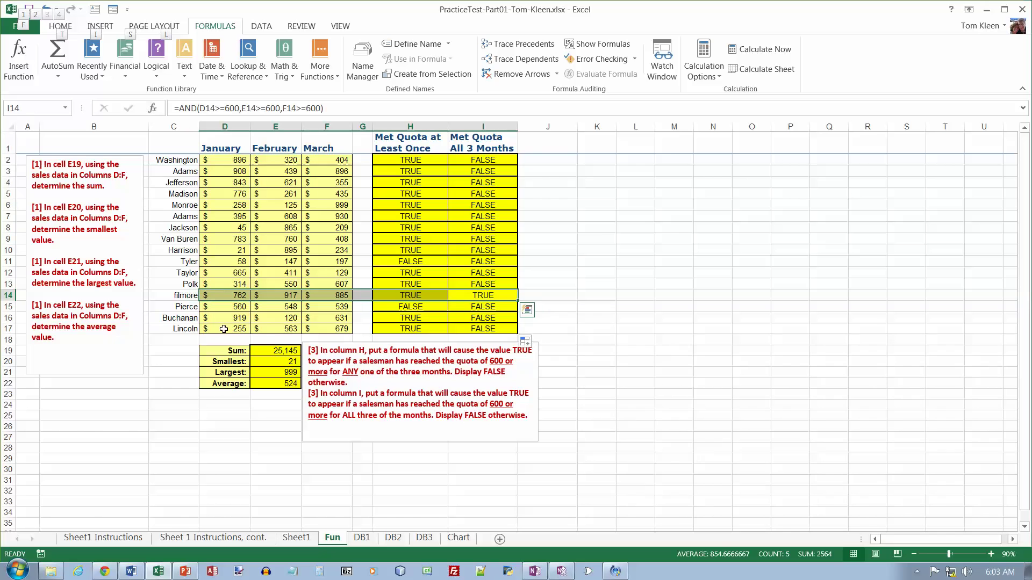
{"action": "left_click", "coordinate": [363, 538]}
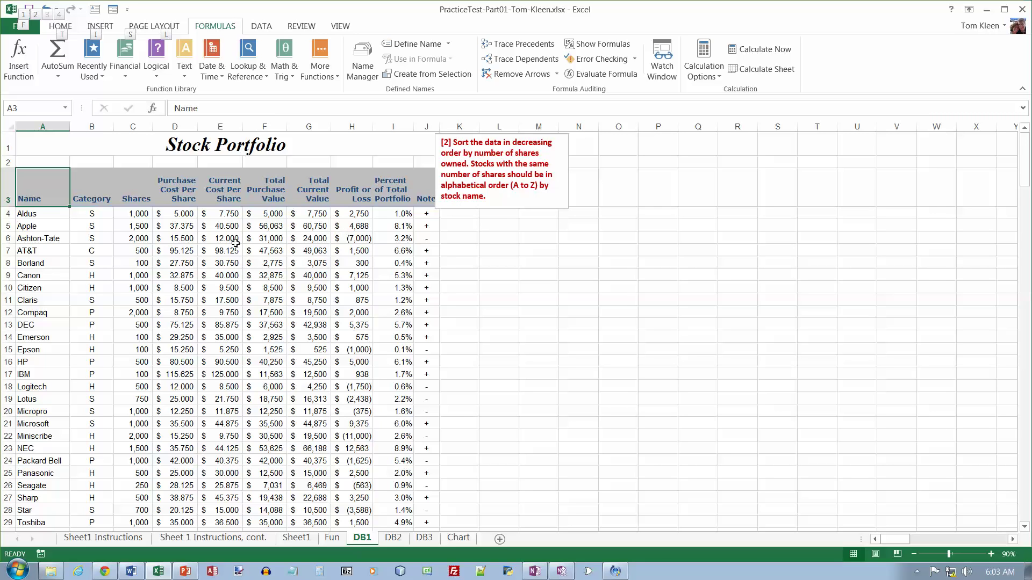
Select cell B4 in the DB1 stock table and open the Data tab's Sort dialog
{"action": "left_click", "coordinate": [93, 214]}
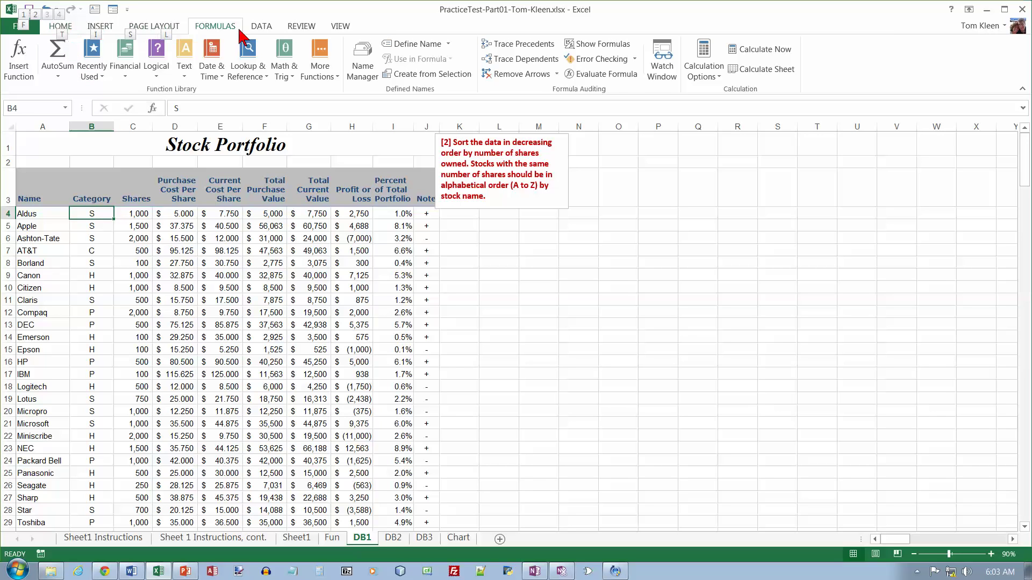
{"action": "left_click", "coordinate": [258, 30]}
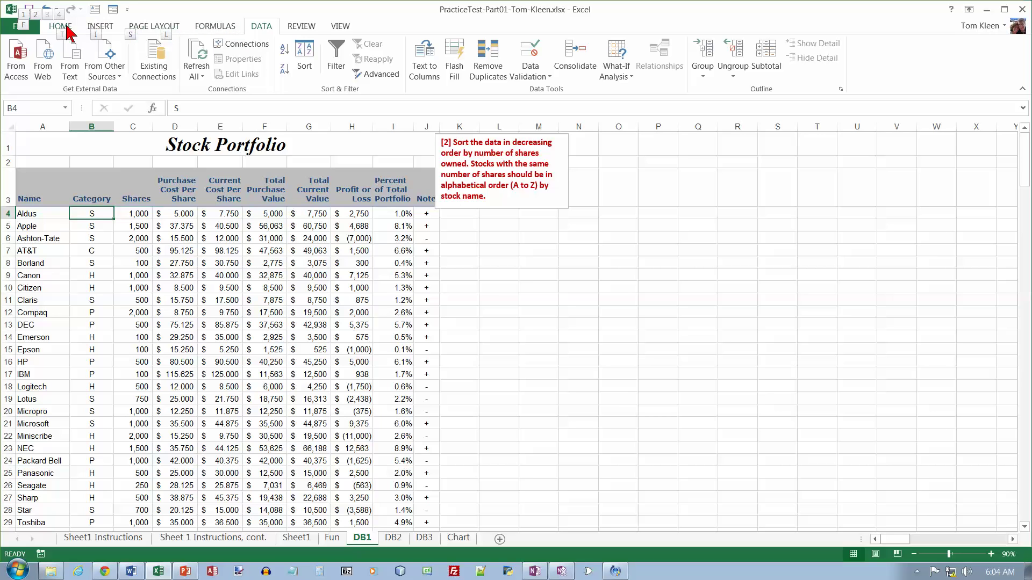
{"action": "key", "text": "f"}
{"action": "key", "text": "Escape"}
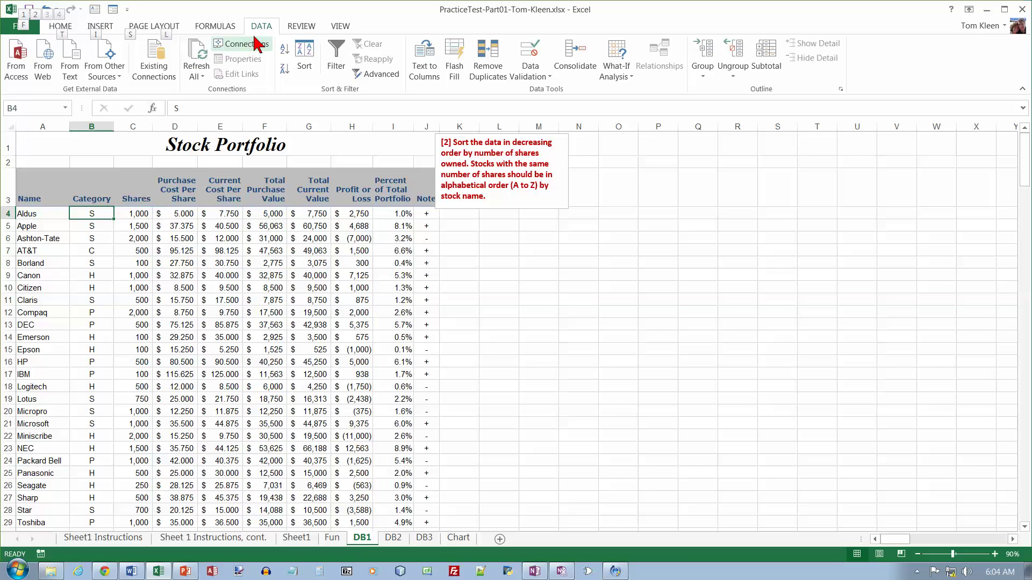
{"action": "left_click", "coordinate": [303, 52]}
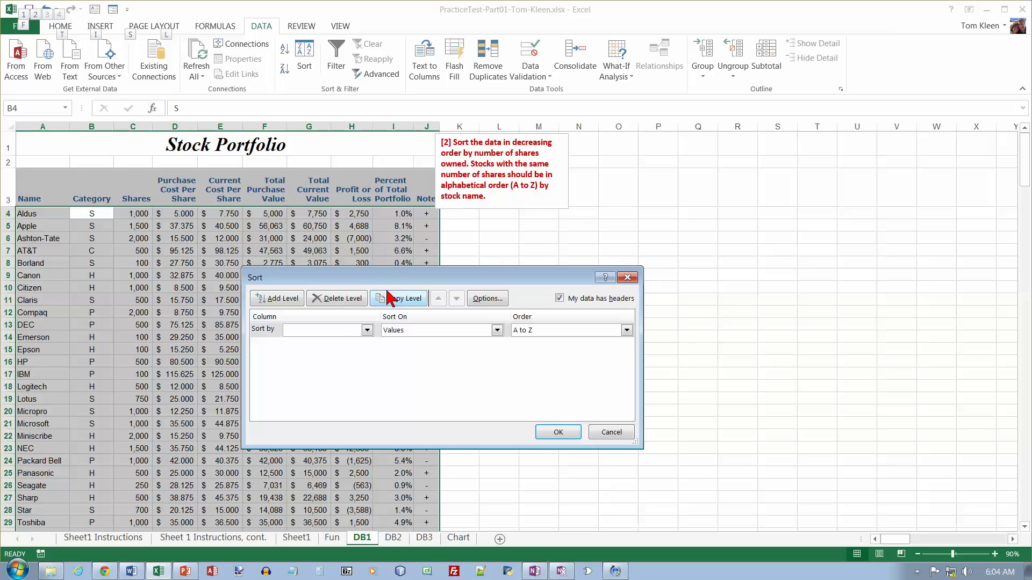
Sort the stock table by Shares largest to smallest, then by Name A to Z
{"action": "left_click", "coordinate": [367, 330]}
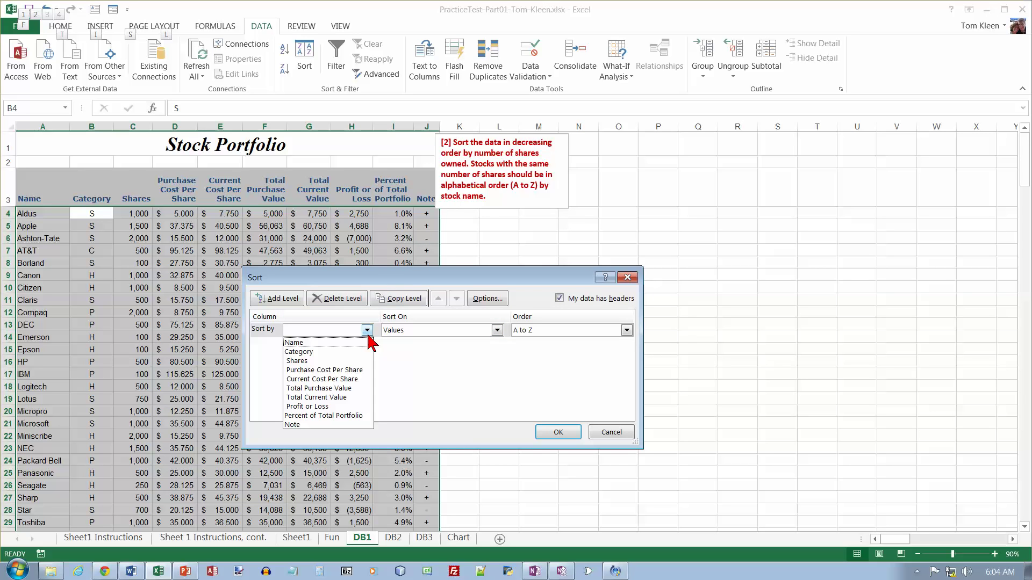
{"action": "left_click", "coordinate": [305, 363]}
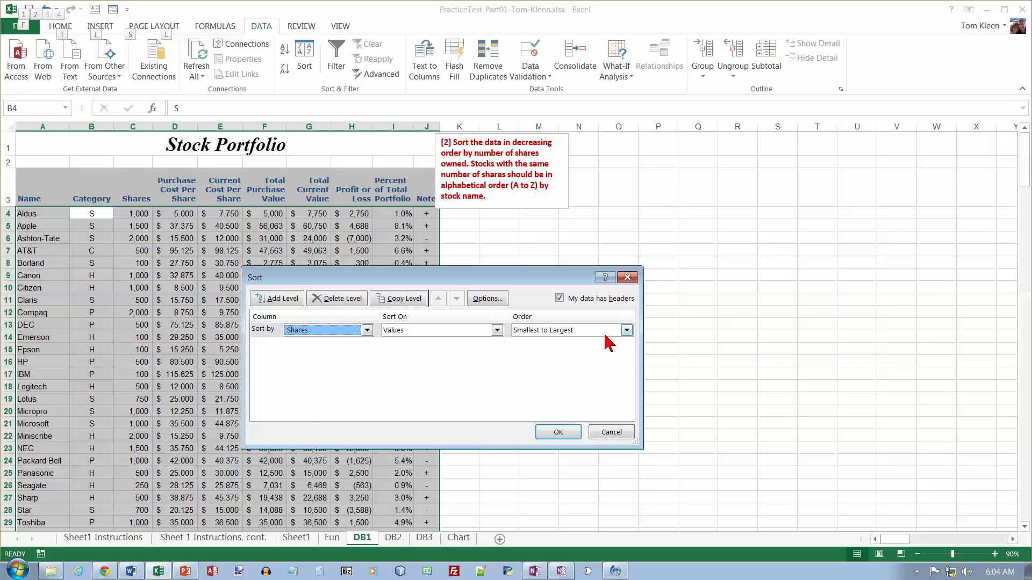
{"action": "left_click", "coordinate": [626, 330]}
{"action": "left_click", "coordinate": [602, 351]}
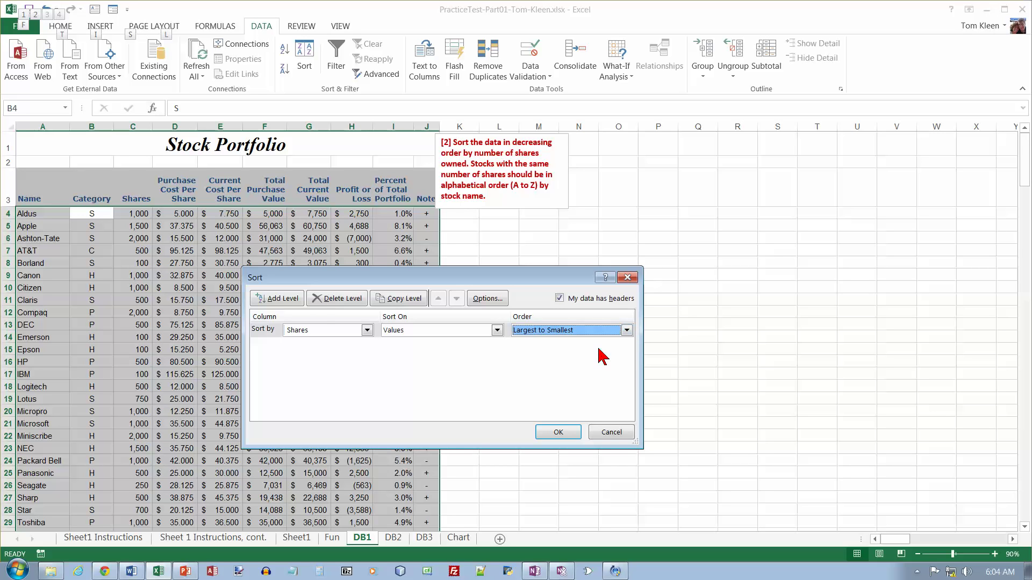
{"action": "left_click", "coordinate": [278, 299]}
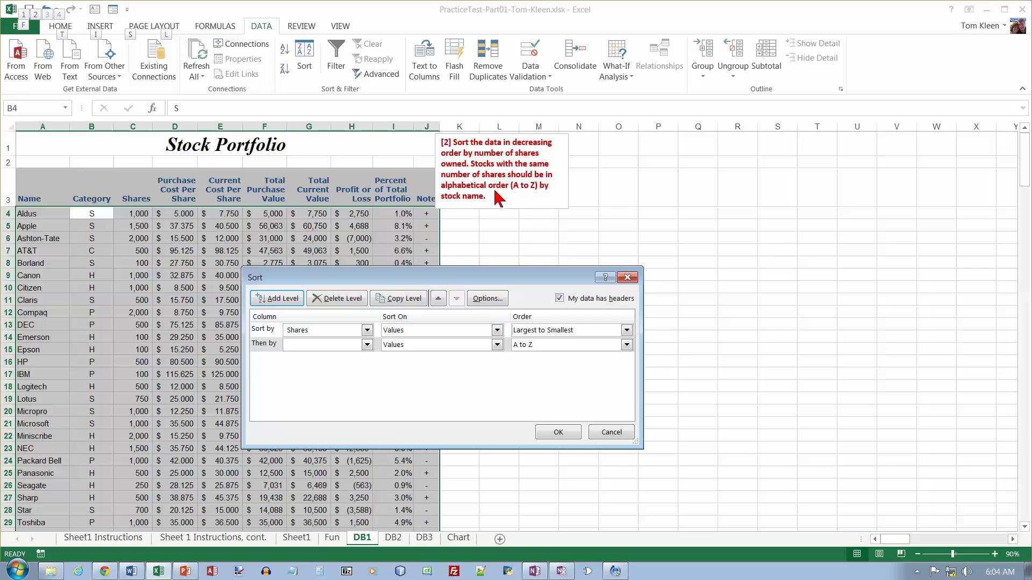
{"action": "left_click", "coordinate": [368, 345]}
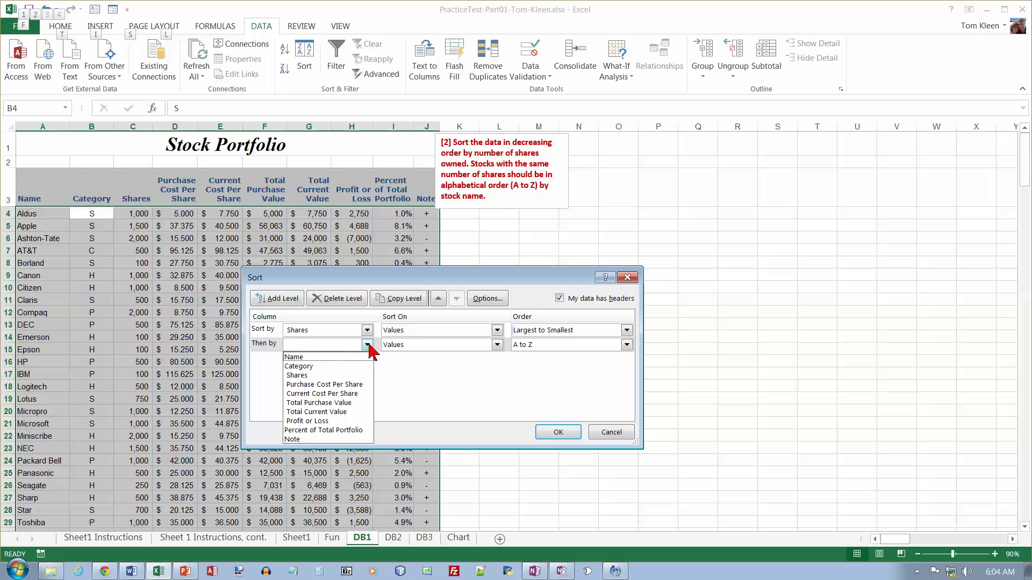
{"action": "left_click", "coordinate": [351, 356]}
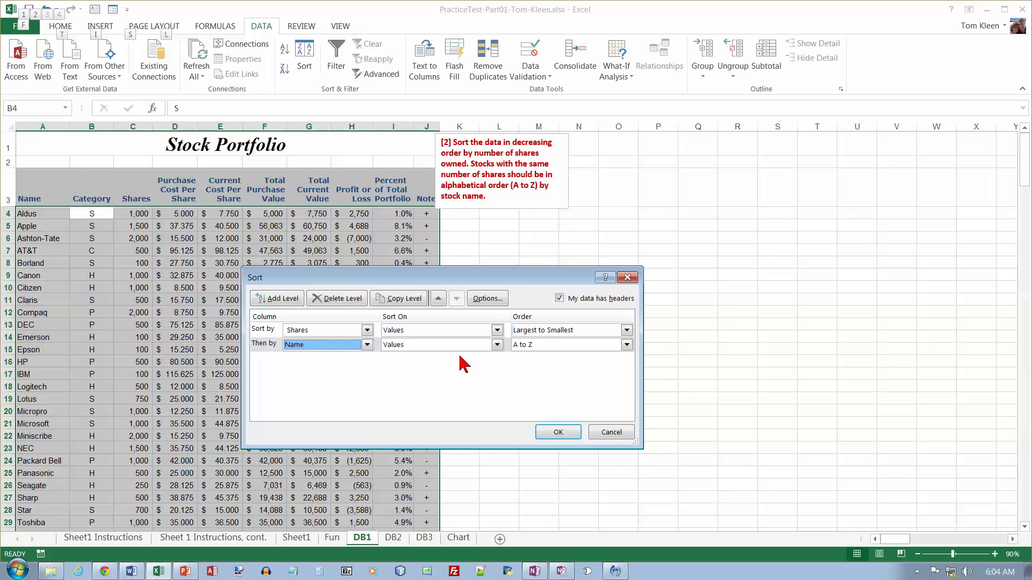
{"action": "left_click", "coordinate": [558, 434]}
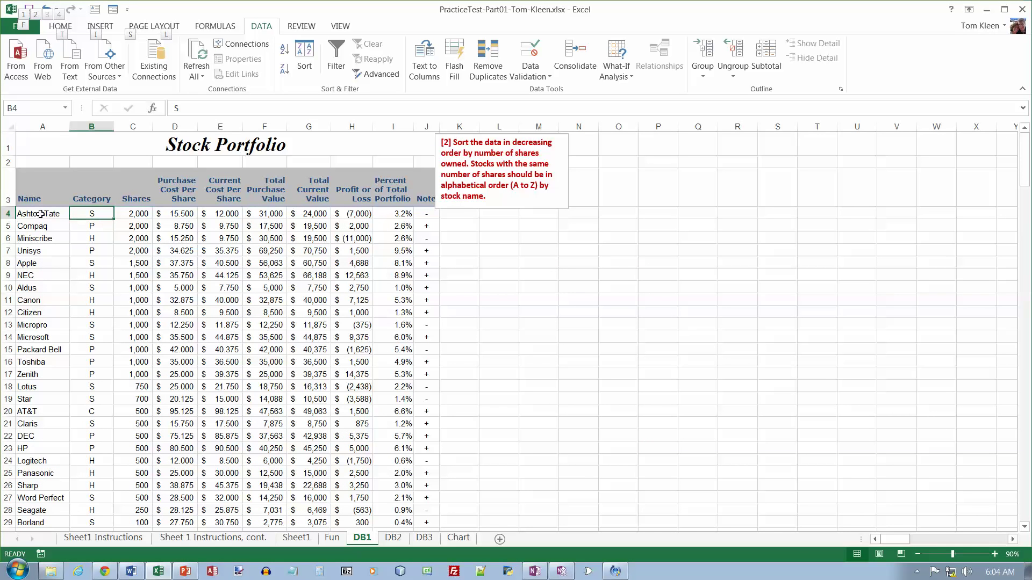
Check the order of the 2,000-share rows and move to the DB2 sheet
{"action": "left_click_drag", "start_coordinate": [40, 213], "coordinate": [139, 250]}
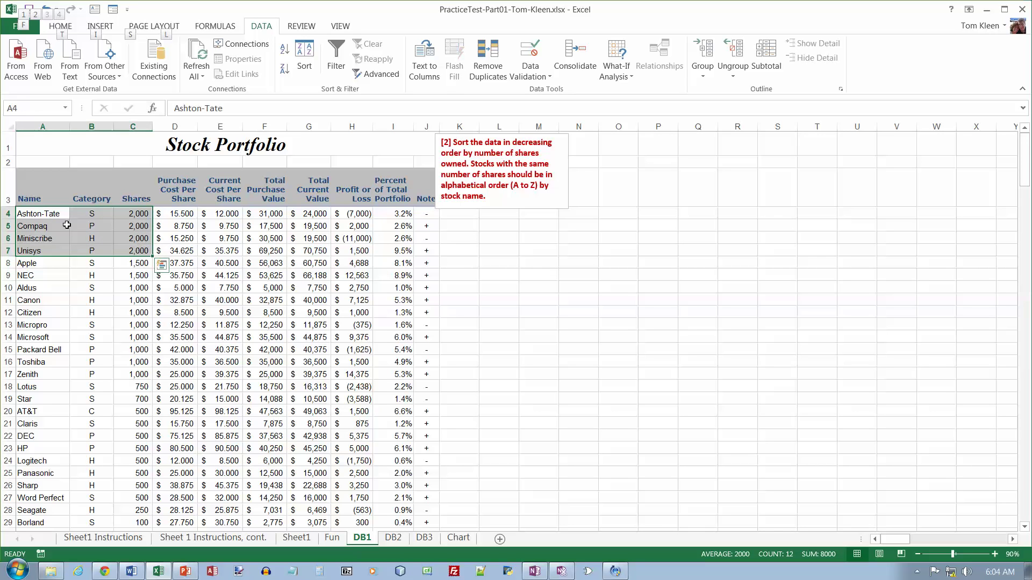
{"action": "left_click", "coordinate": [33, 213]}
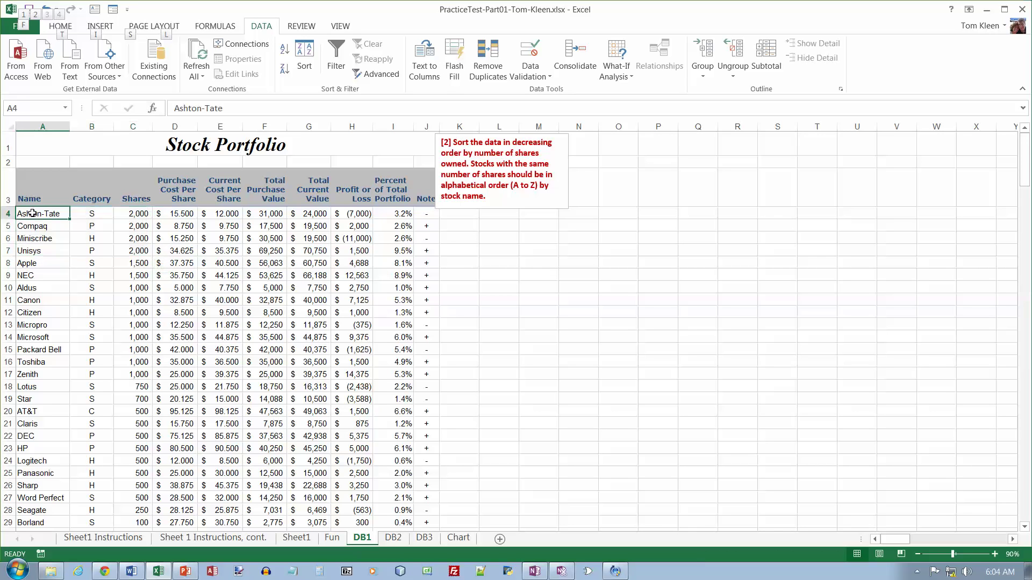
{"action": "left_click", "coordinate": [393, 538]}
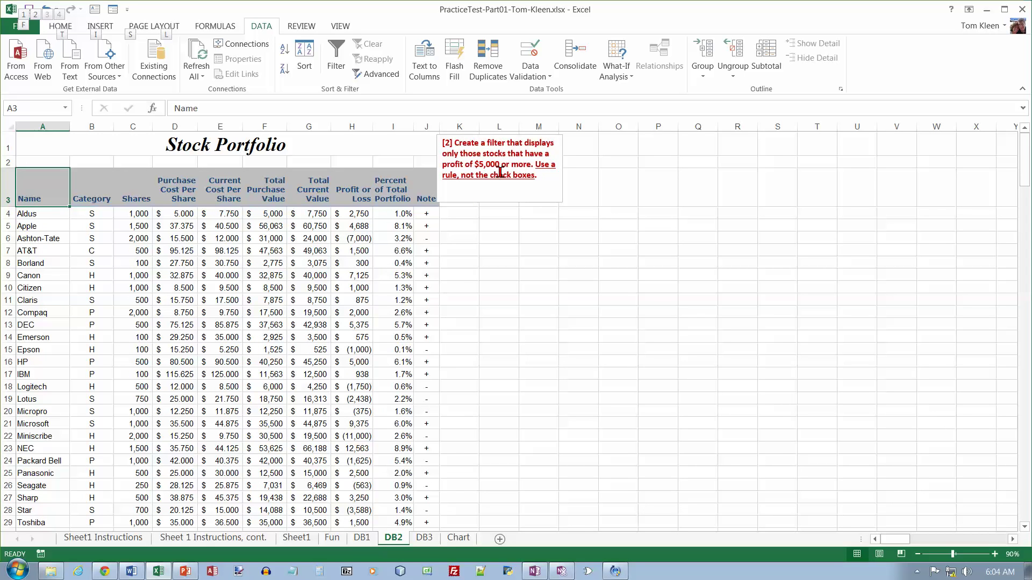
Turn on filtering and limit Profit or Loss to Greater Than Or Equal To 5000, leaving 6 stocks
{"action": "left_click", "coordinate": [43, 215]}
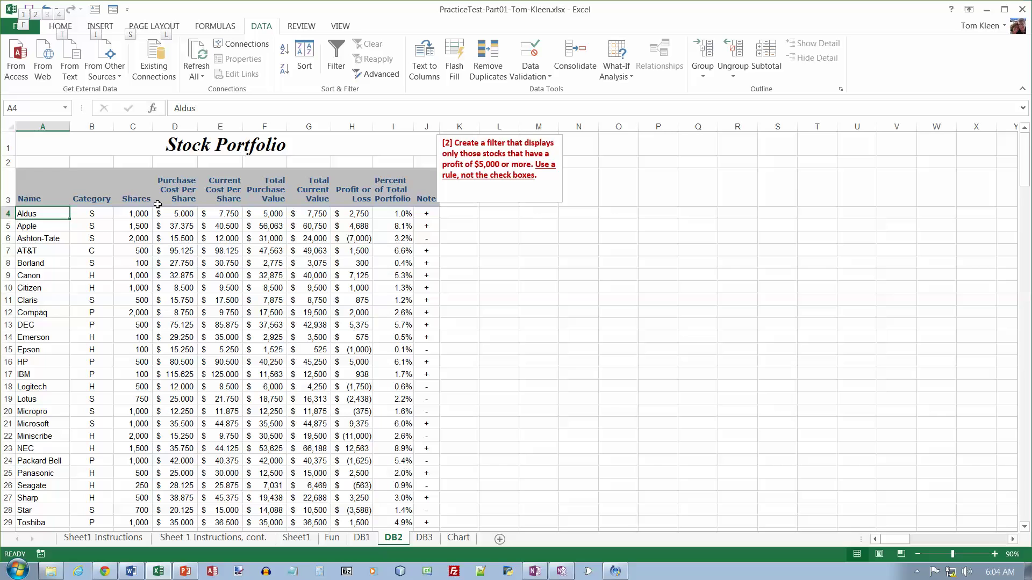
{"action": "left_click", "coordinate": [339, 52]}
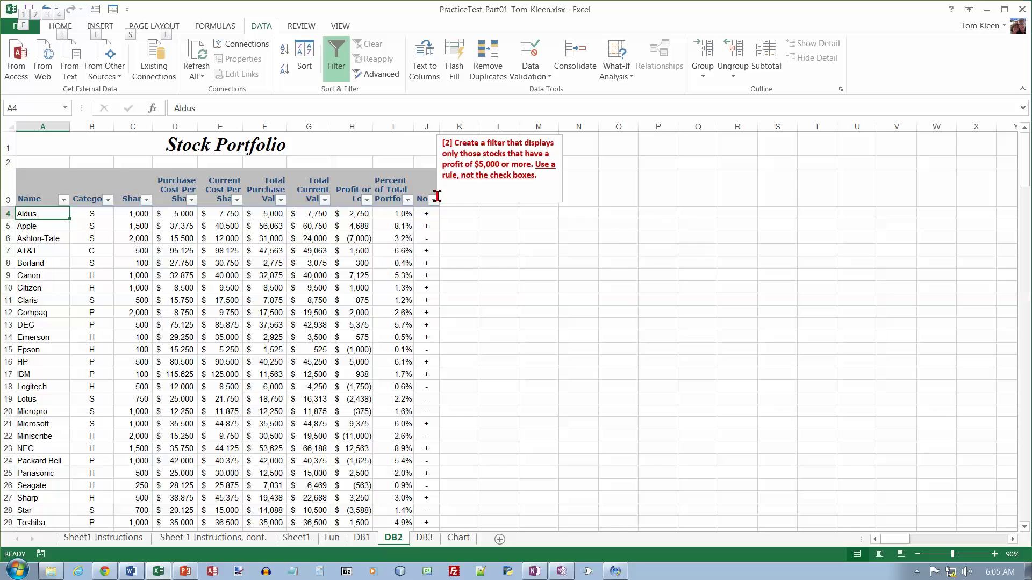
{"action": "left_click", "coordinate": [366, 202]}
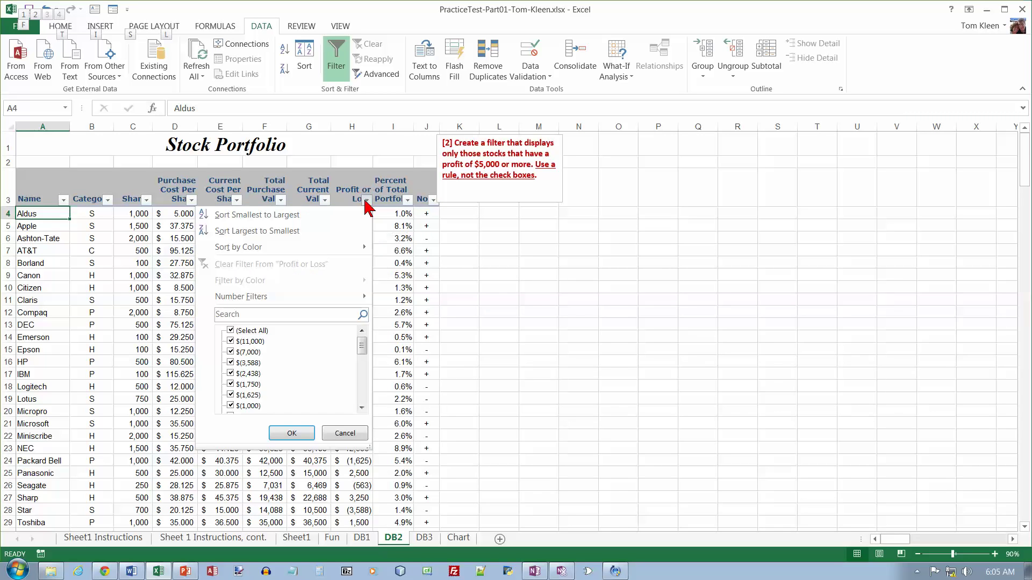
{"action": "mouse_move", "coordinate": [330, 300]}
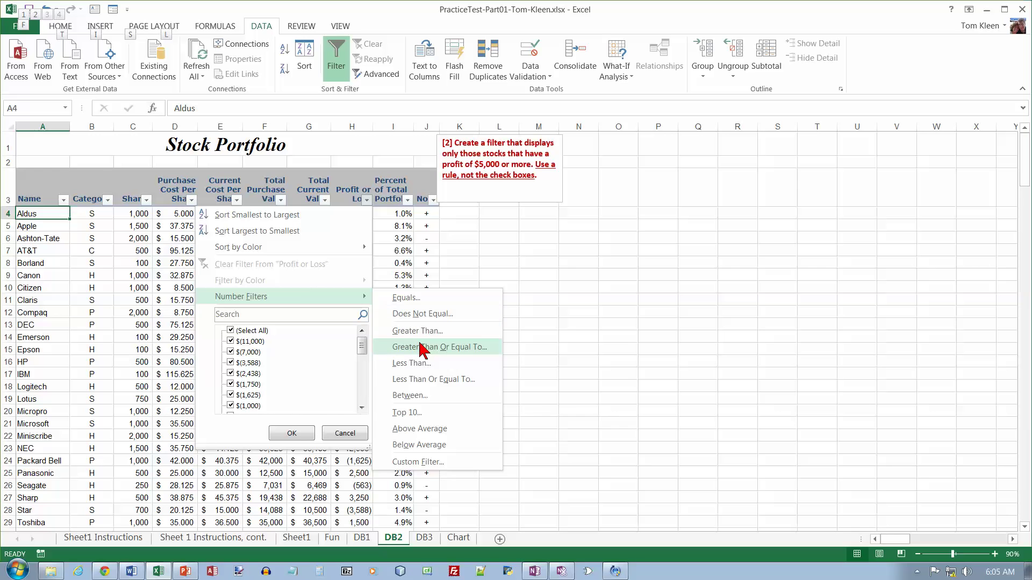
{"action": "left_click", "coordinate": [424, 348]}
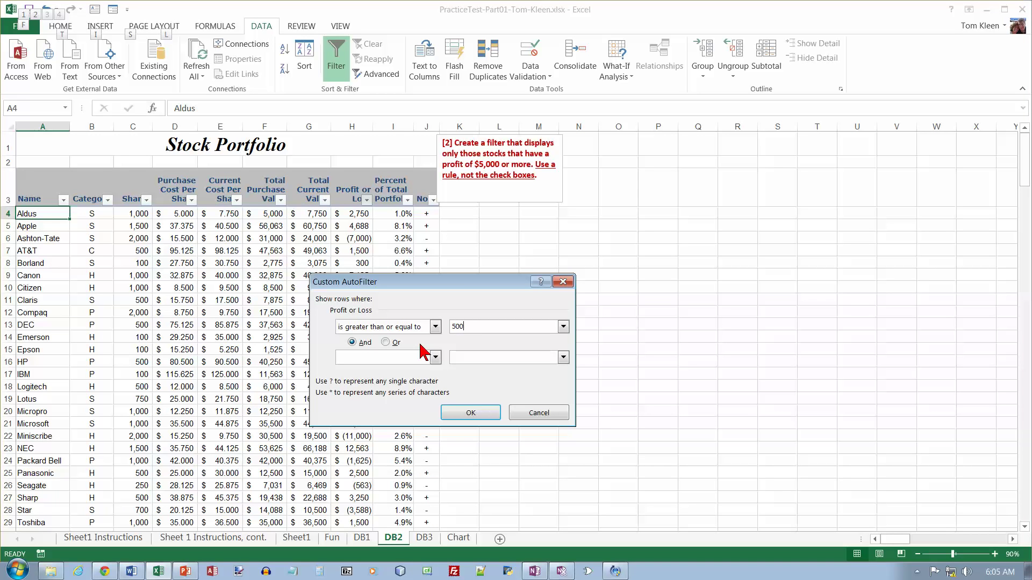
{"action": "left_click", "coordinate": [473, 413]}
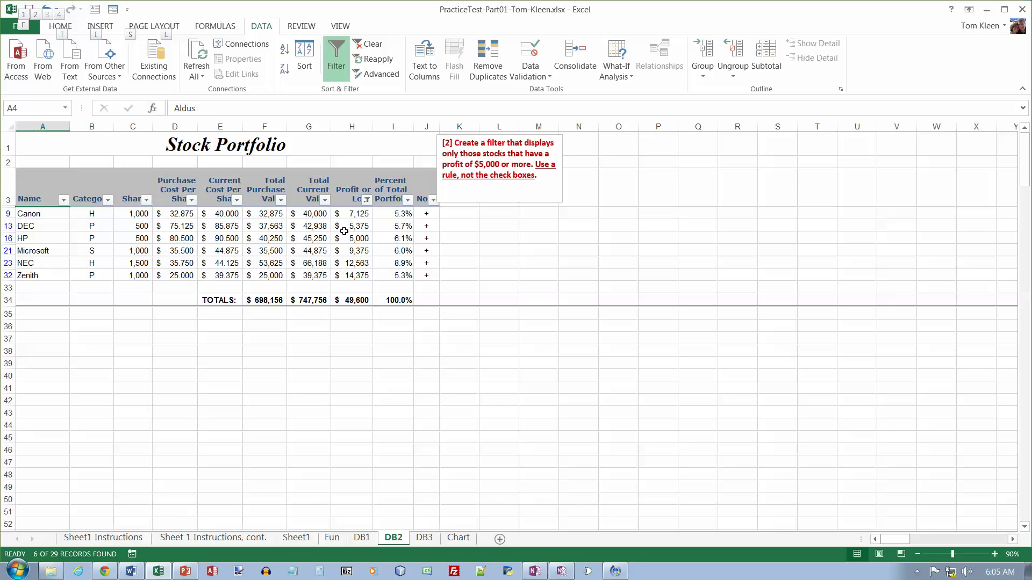
{"action": "left_click_drag", "start_coordinate": [357, 215], "coordinate": [357, 275]}
{"action": "left_click", "coordinate": [351, 215]}
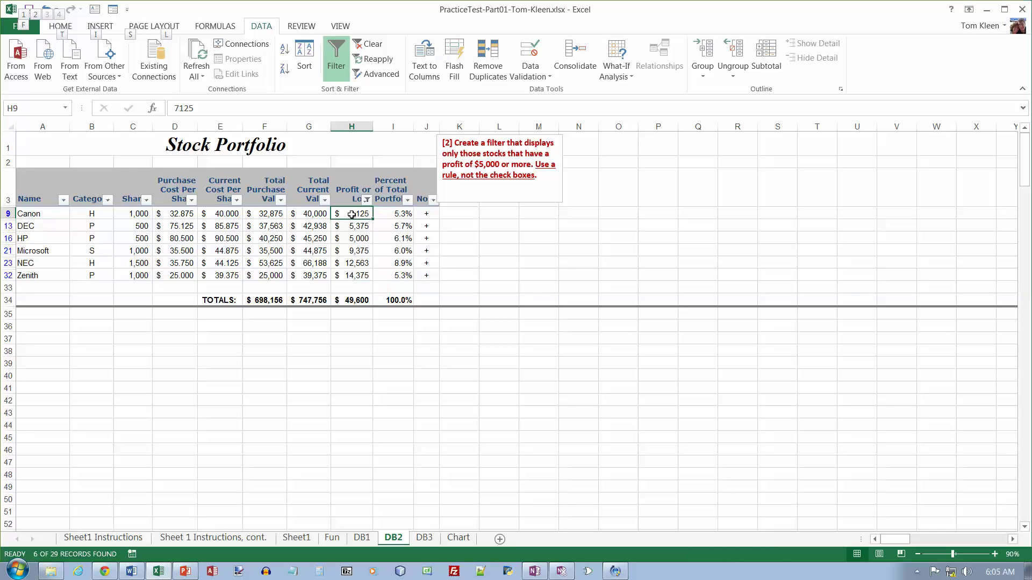
On the DB3 sheet, filter the Category column to show only S and P stocks
{"action": "left_click", "coordinate": [424, 538]}
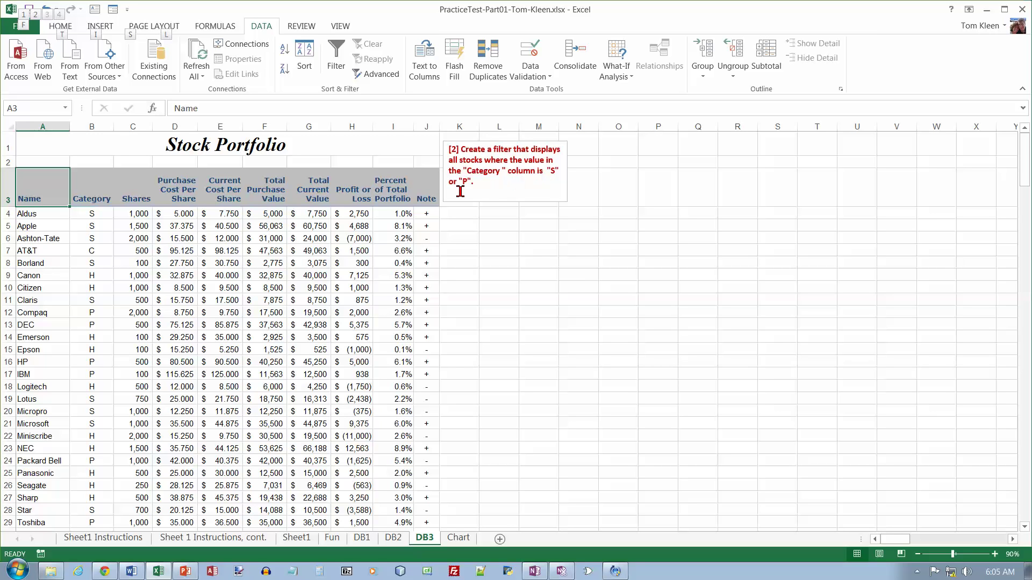
{"action": "left_click", "coordinate": [97, 214]}
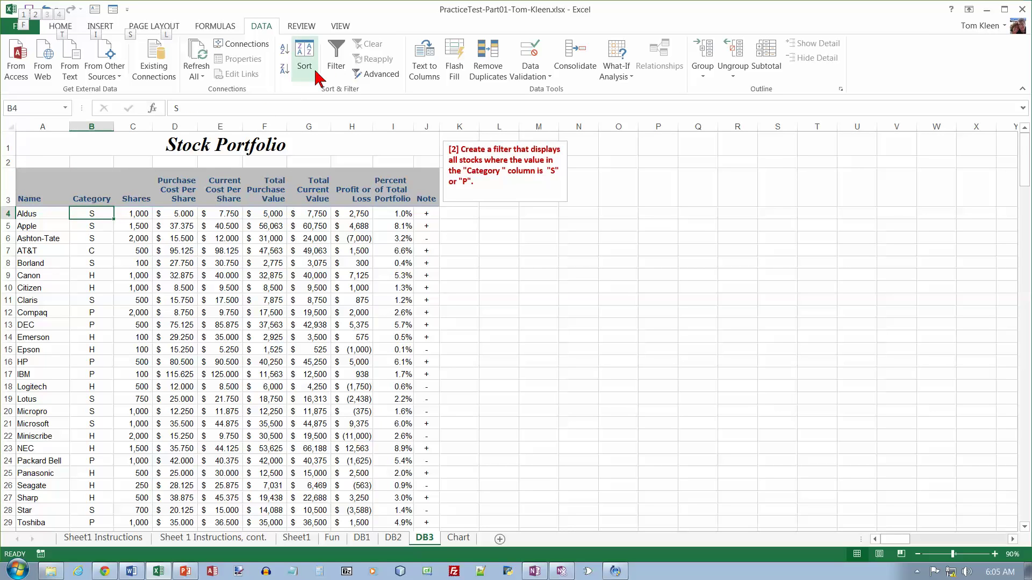
{"action": "left_click", "coordinate": [337, 56]}
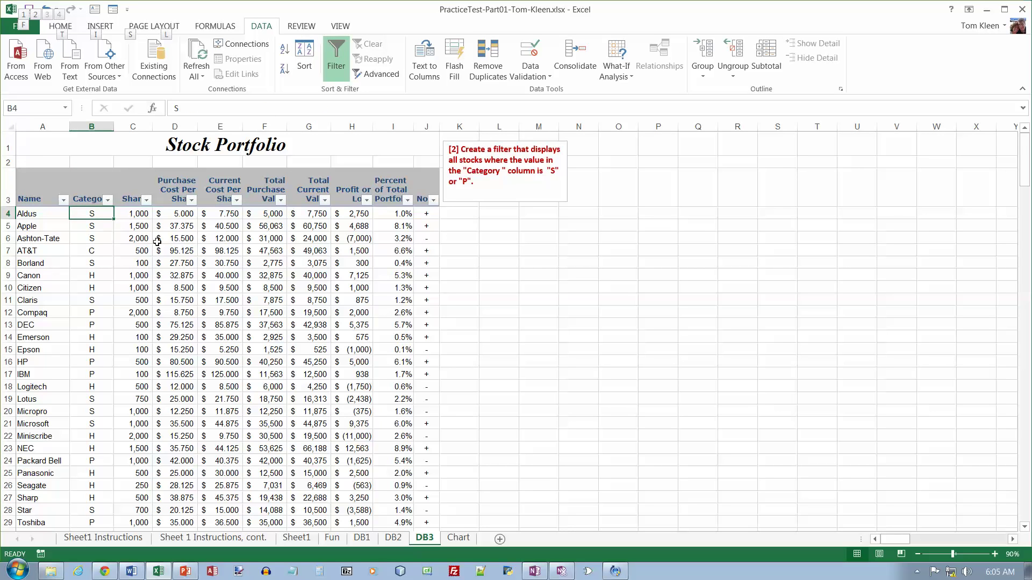
{"action": "left_click", "coordinate": [107, 200]}
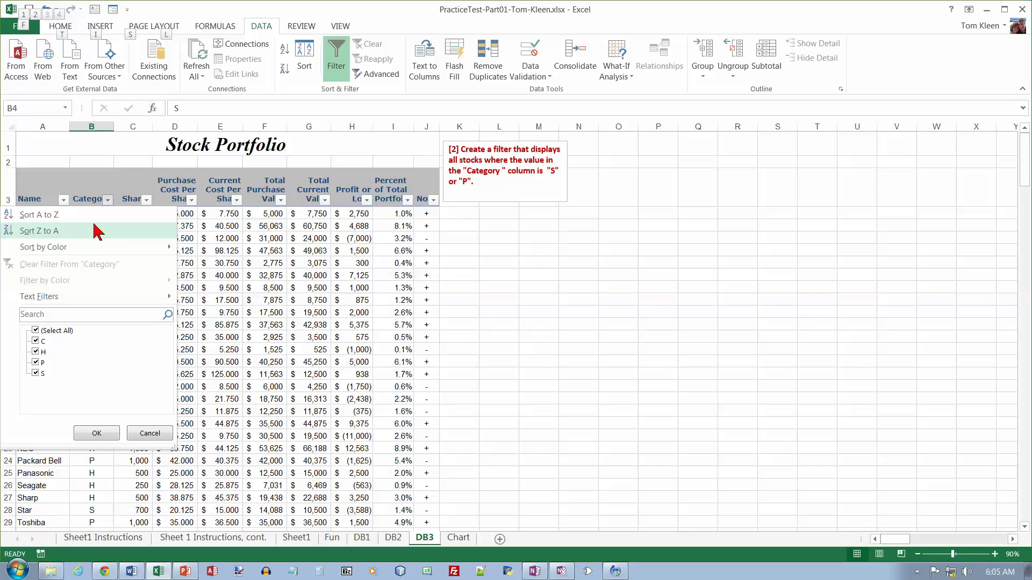
{"action": "left_click", "coordinate": [36, 341]}
{"action": "left_click", "coordinate": [35, 352]}
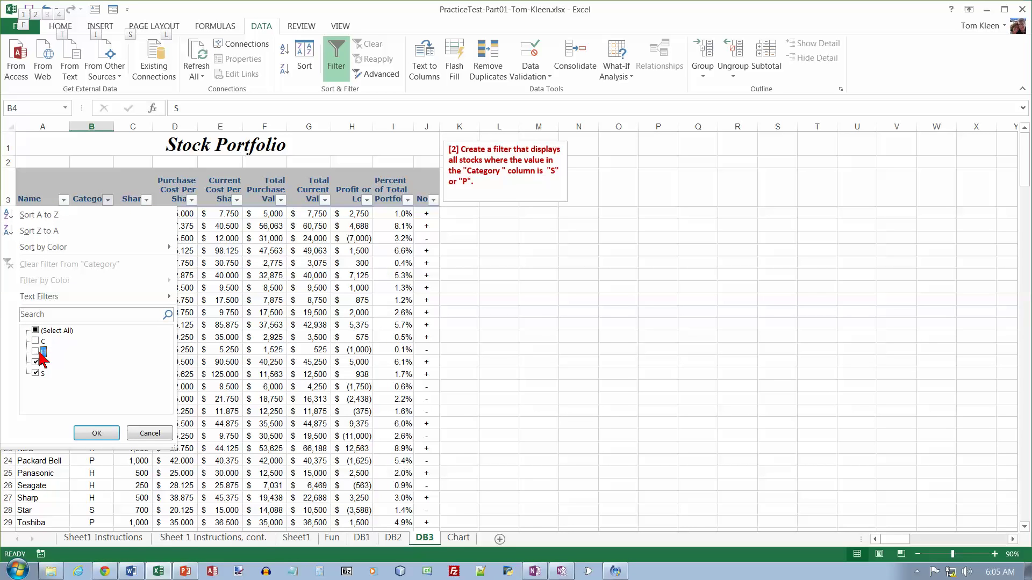
{"action": "left_click", "coordinate": [97, 434]}
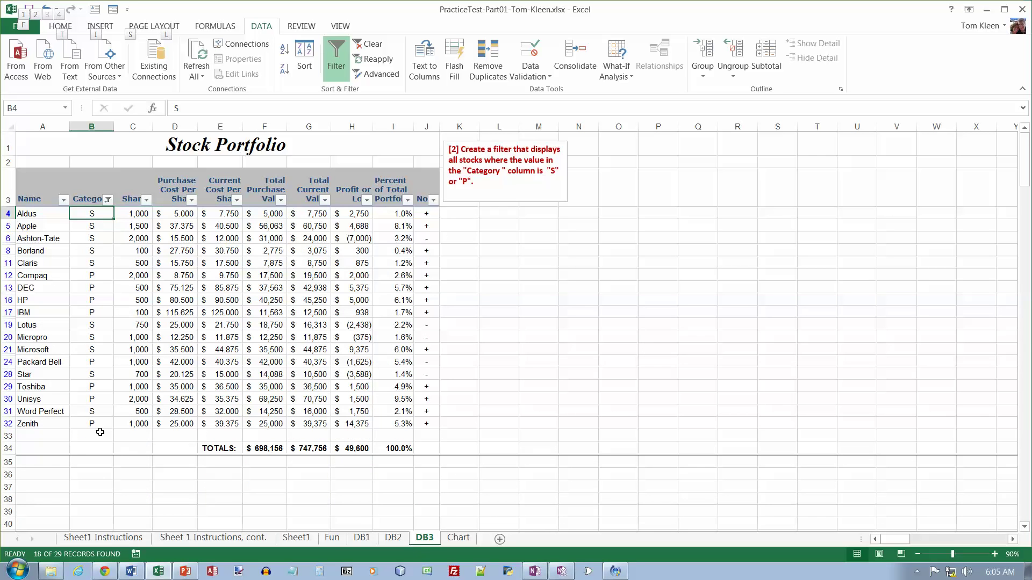
{"action": "left_click", "coordinate": [456, 538]}
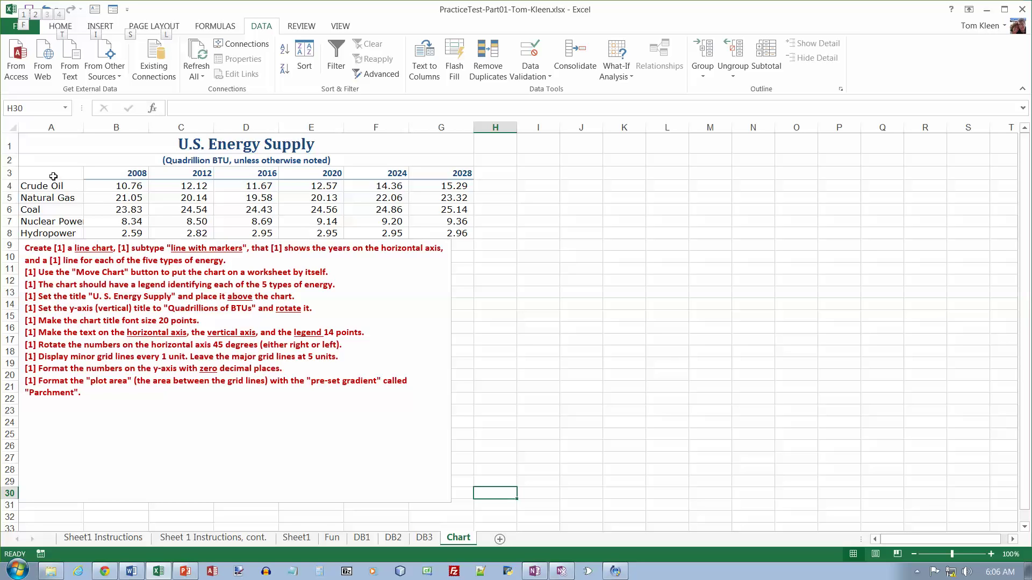
Select the energy supply table A3:G8 and insert a Line with Markers chart
{"action": "left_click_drag", "start_coordinate": [53, 174], "coordinate": [431, 233]}
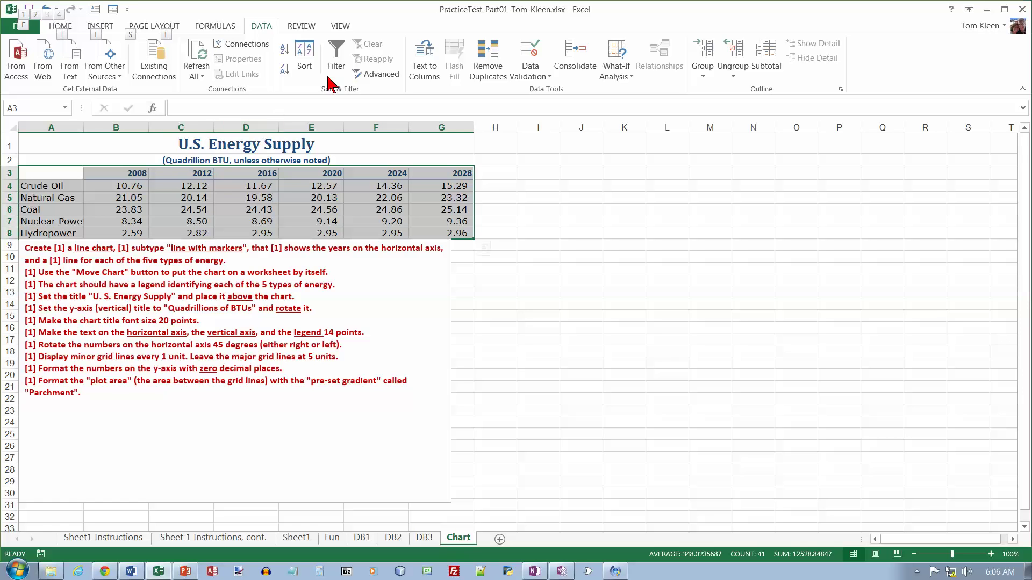
{"action": "left_click", "coordinate": [103, 27]}
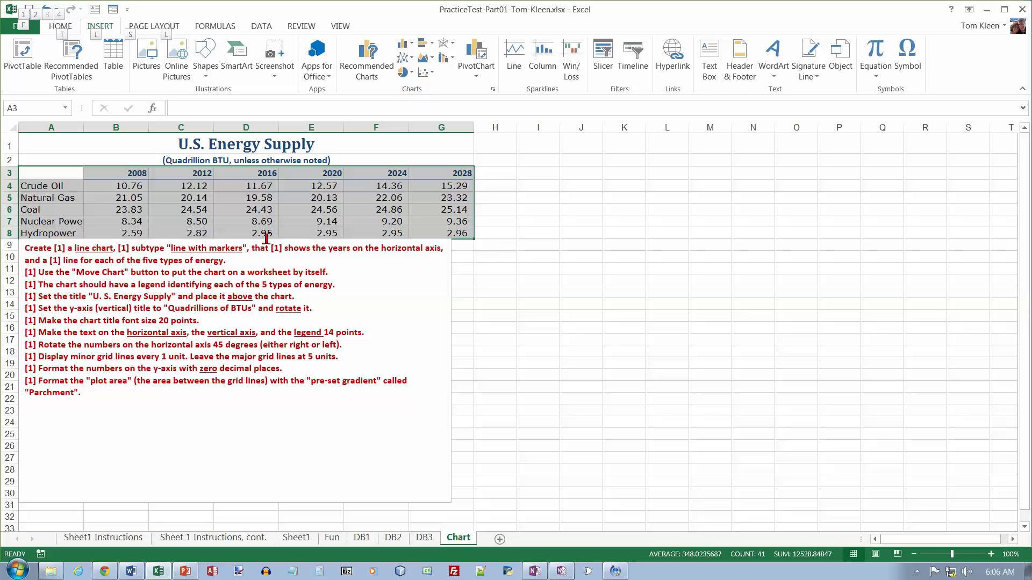
{"action": "left_click", "coordinate": [415, 68]}
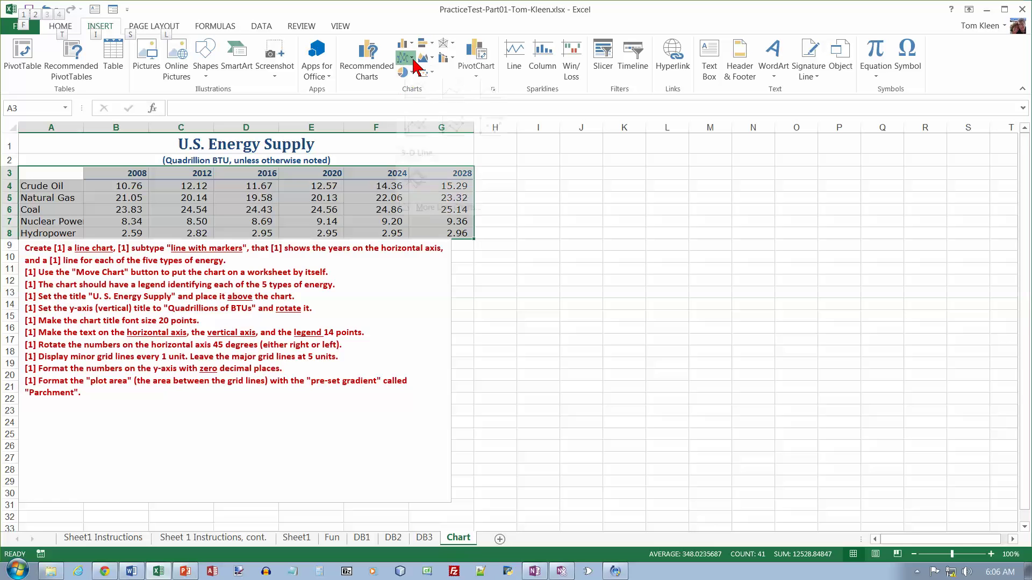
{"action": "left_click", "coordinate": [416, 138]}
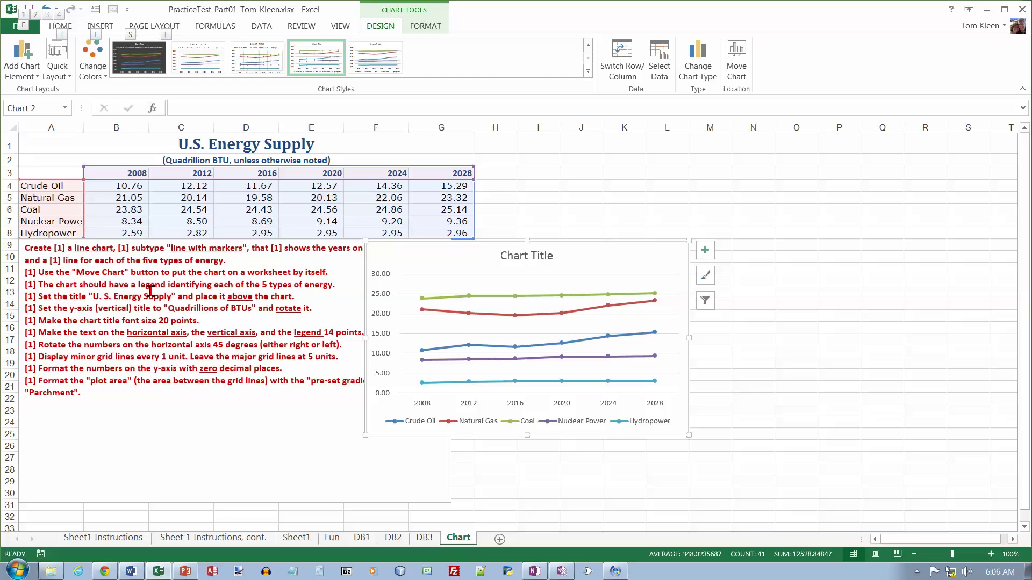
Place the chart right of the instructions and retitle it 'U.S. Energy Supply'
{"action": "left_click_drag", "start_coordinate": [491, 239], "coordinate": [588, 210]}
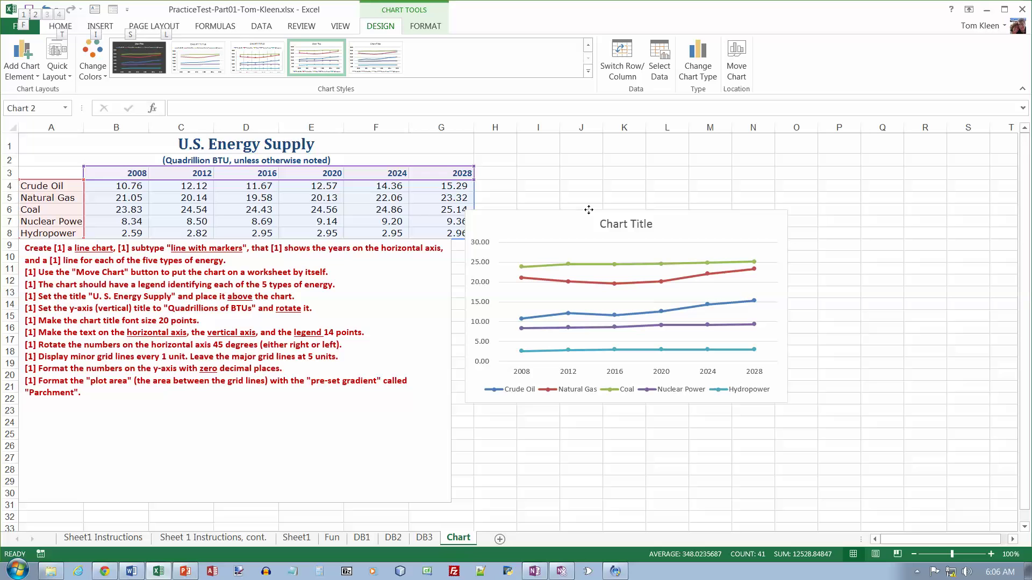
{"action": "left_click_drag", "start_coordinate": [589, 209], "coordinate": [589, 210]}
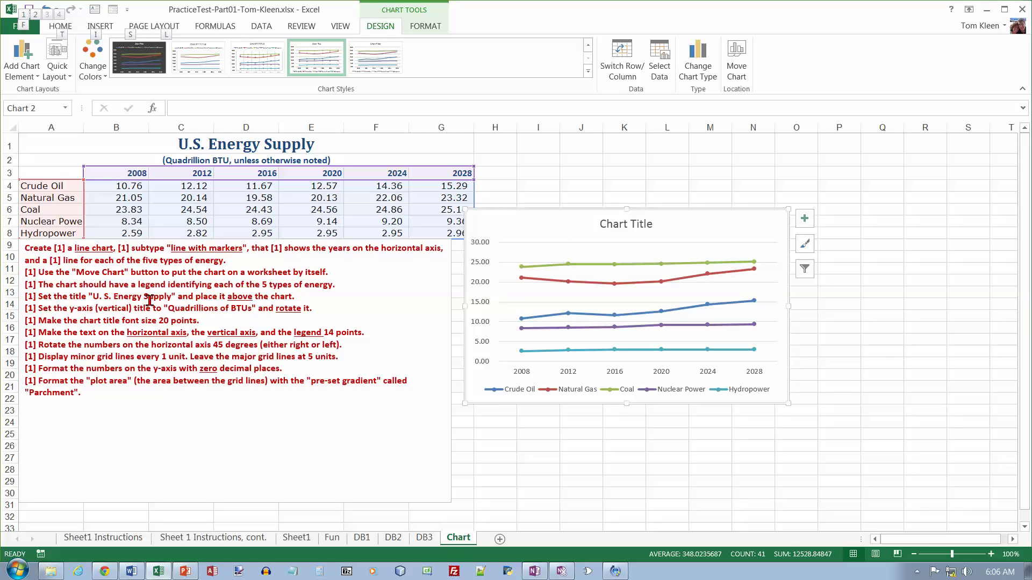
{"action": "left_click", "coordinate": [597, 225]}
{"action": "left_click", "coordinate": [369, 106]}
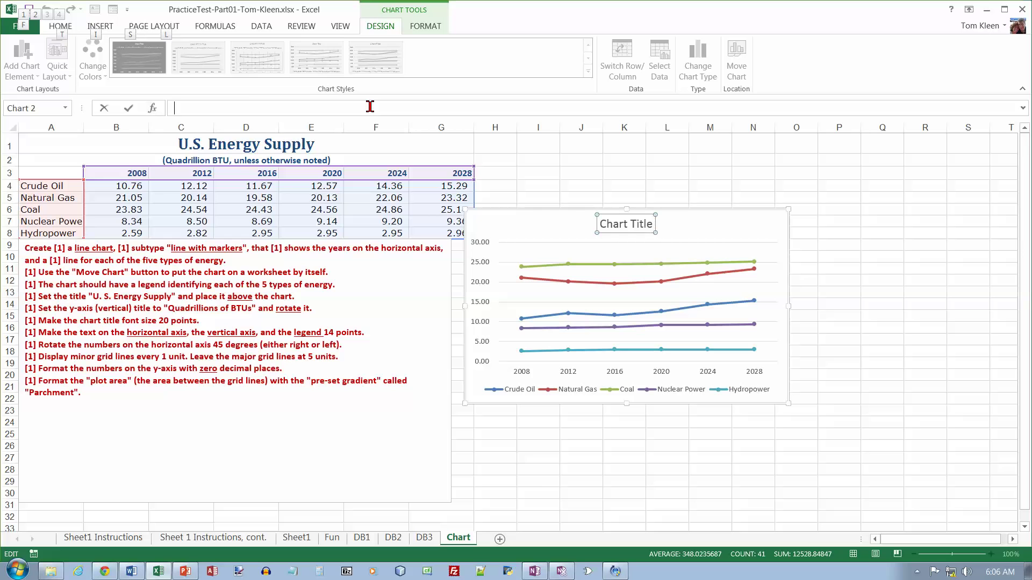
{"action": "type", "text": "U.S. Energy Supply"}
{"action": "key", "text": "Return"}
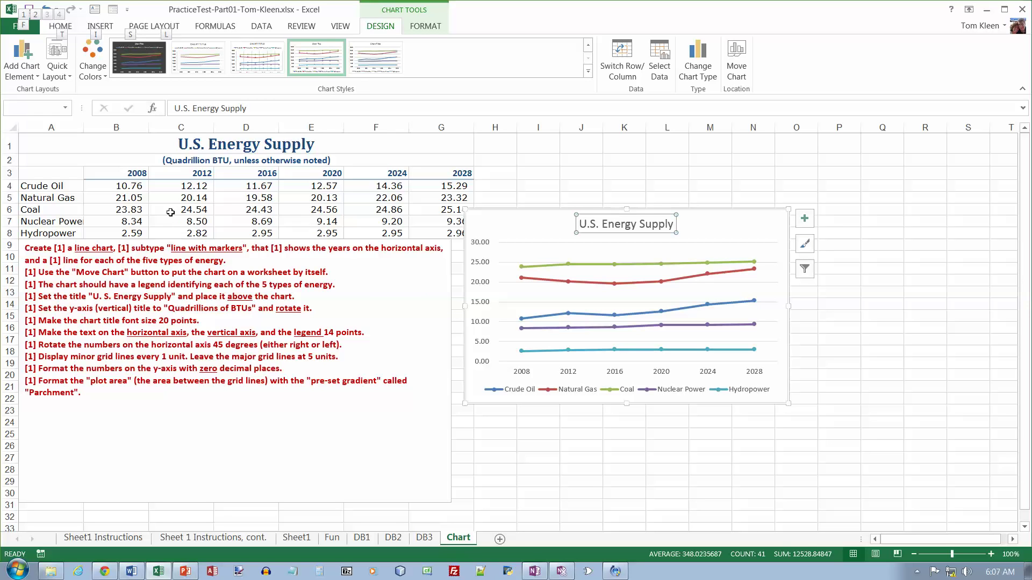
{"action": "left_click", "coordinate": [22, 65]}
Add a primary vertical axis title reading 'Quadrillions of BTUs'
{"action": "mouse_move", "coordinate": [43, 107]}
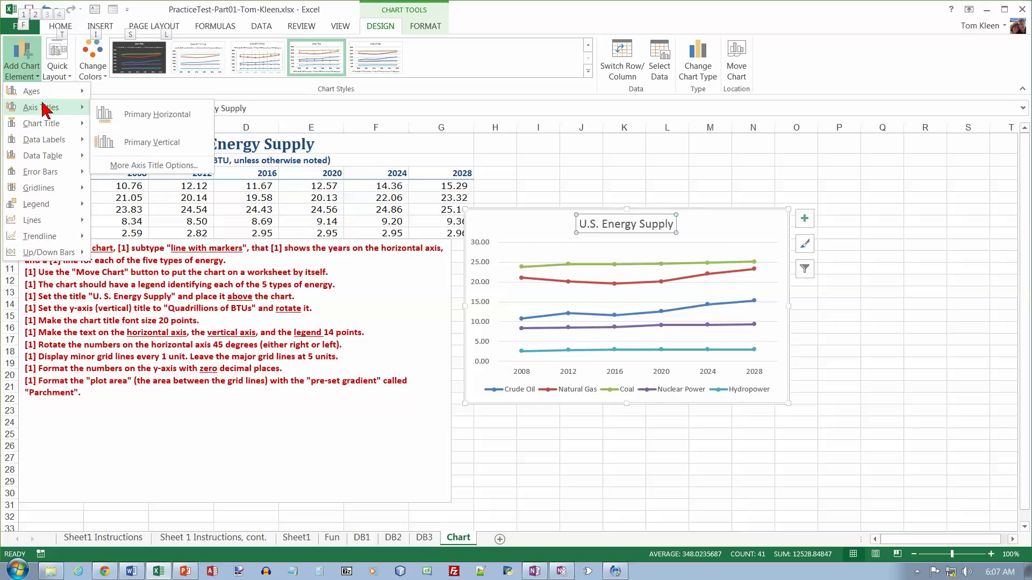
{"action": "left_click", "coordinate": [152, 145]}
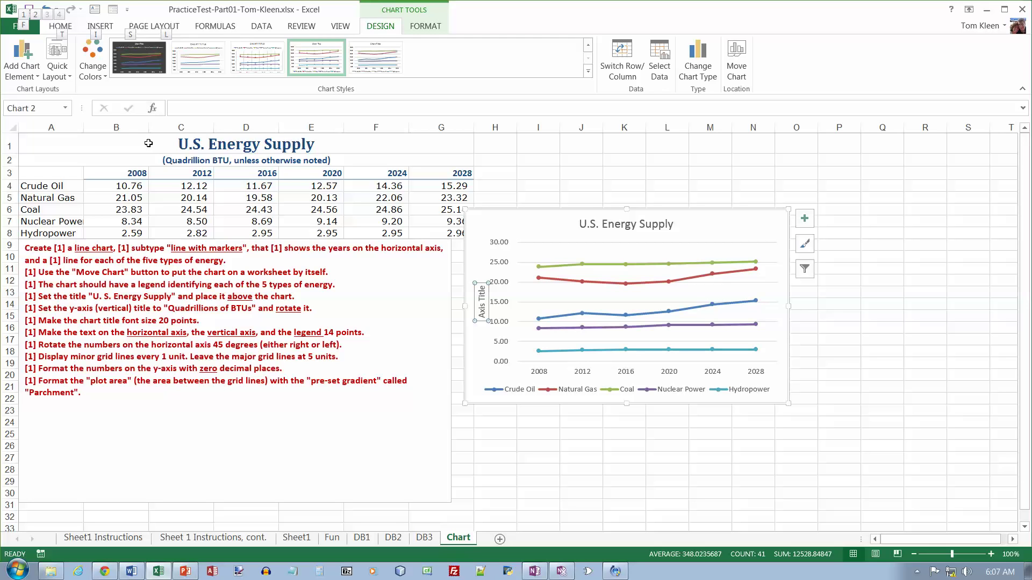
{"action": "type", "text": "Quadrillions of BTUs"}
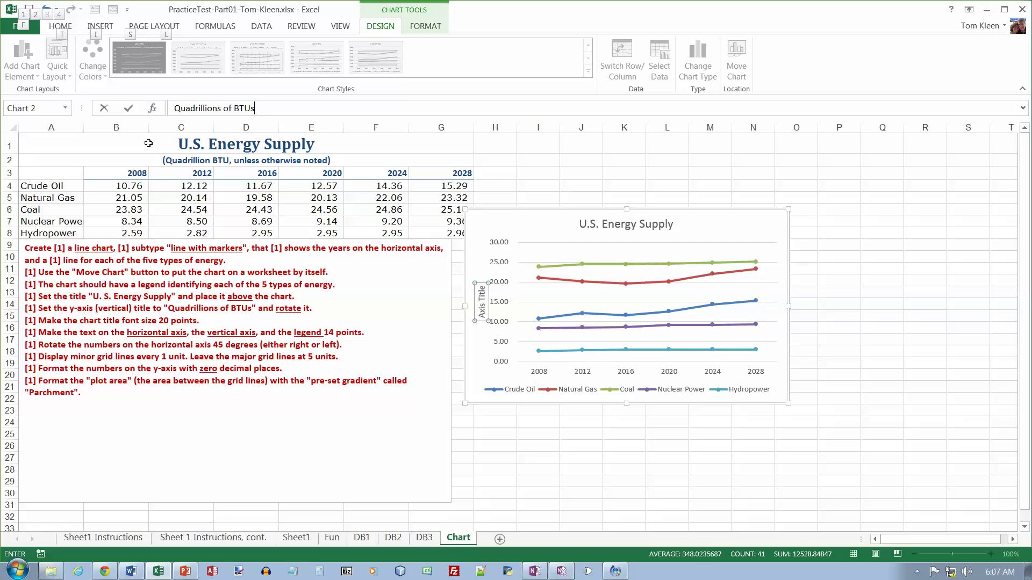
{"action": "key", "text": "Return"}
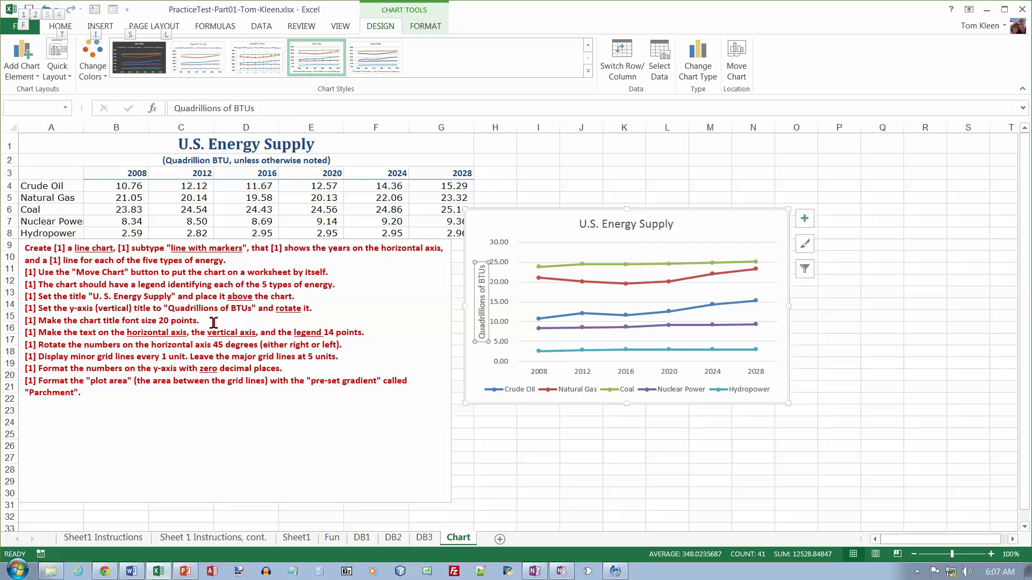
{"action": "left_click", "coordinate": [577, 225]}
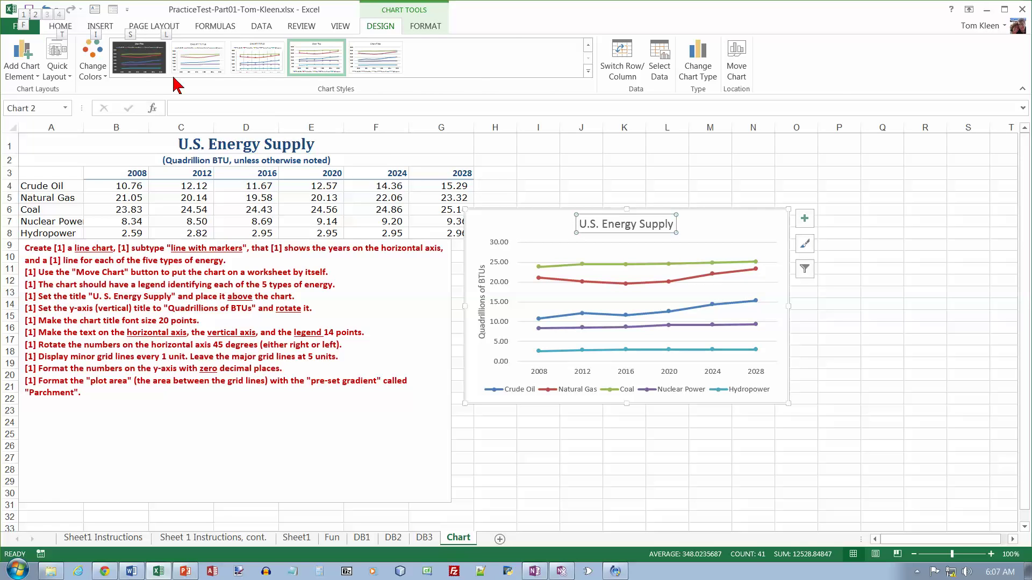
Set the chart title font size to 20 points
{"action": "left_click", "coordinate": [68, 28]}
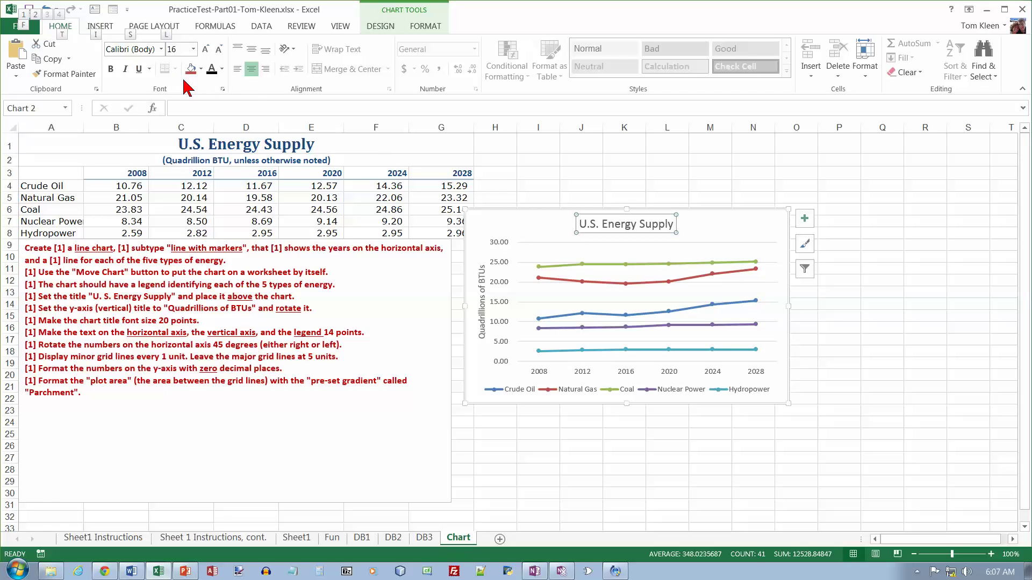
{"action": "left_click", "coordinate": [193, 49]}
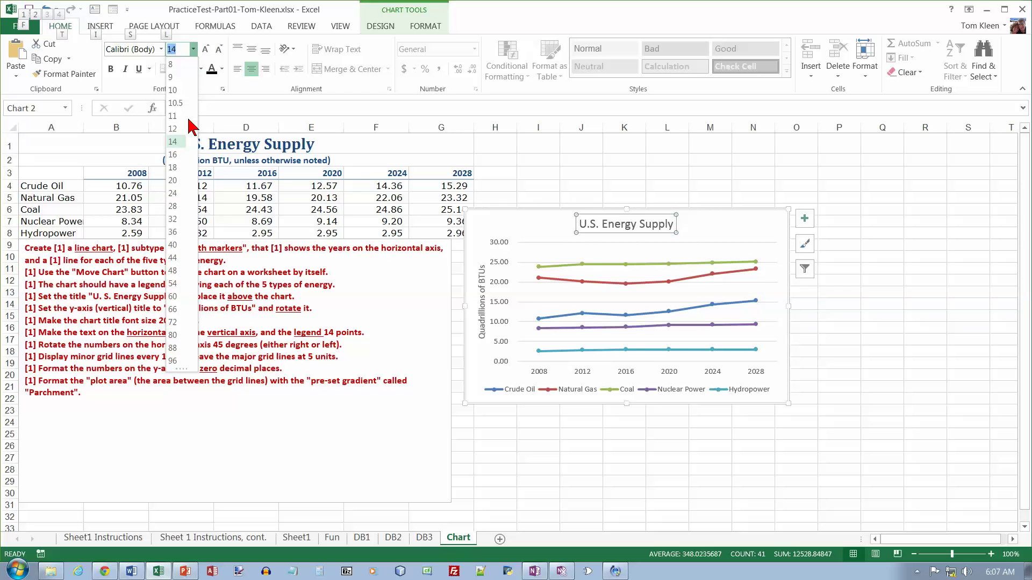
{"action": "left_click", "coordinate": [173, 181]}
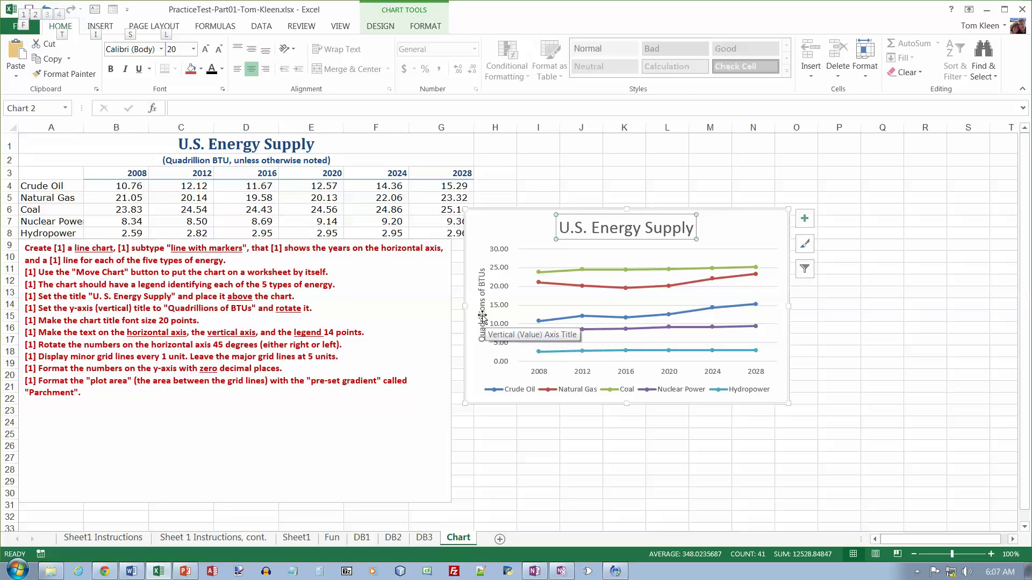
Set the vertical axis, horizontal axis and legend text to 14 points
{"action": "left_click", "coordinate": [506, 293]}
{"action": "left_click", "coordinate": [193, 49]}
{"action": "left_click", "coordinate": [183, 148]}
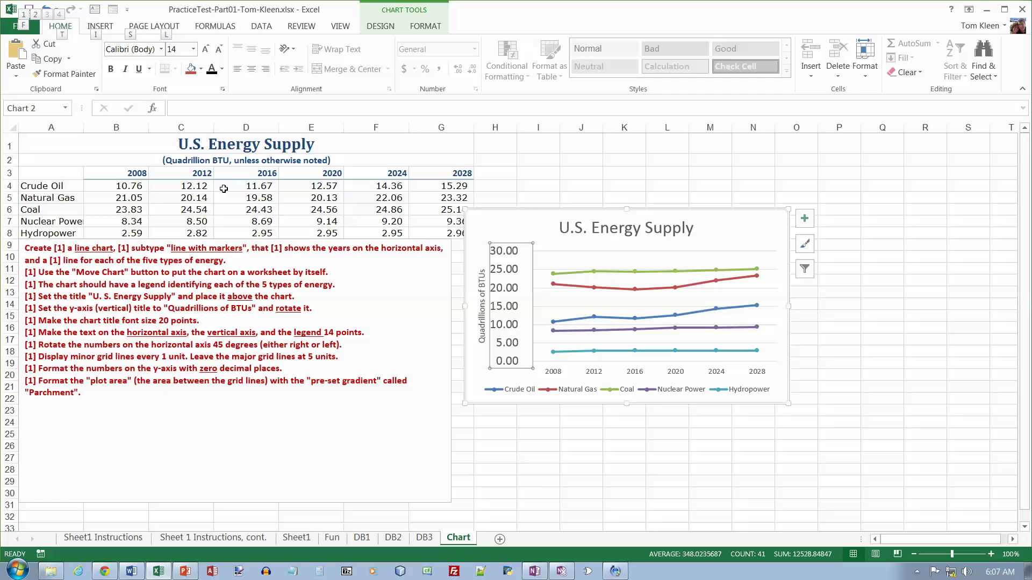
{"action": "left_click", "coordinate": [642, 375]}
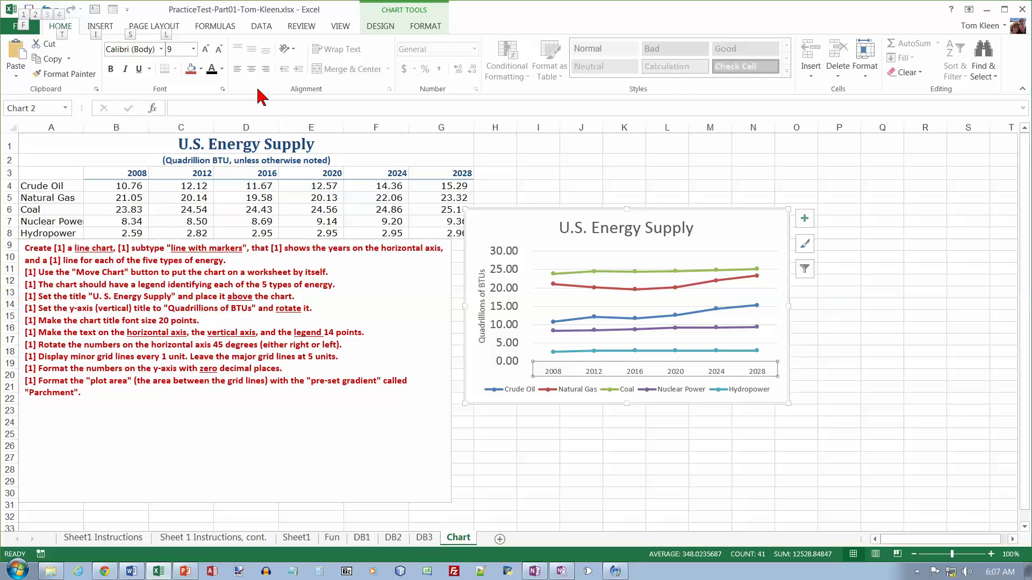
{"action": "left_click", "coordinate": [193, 49]}
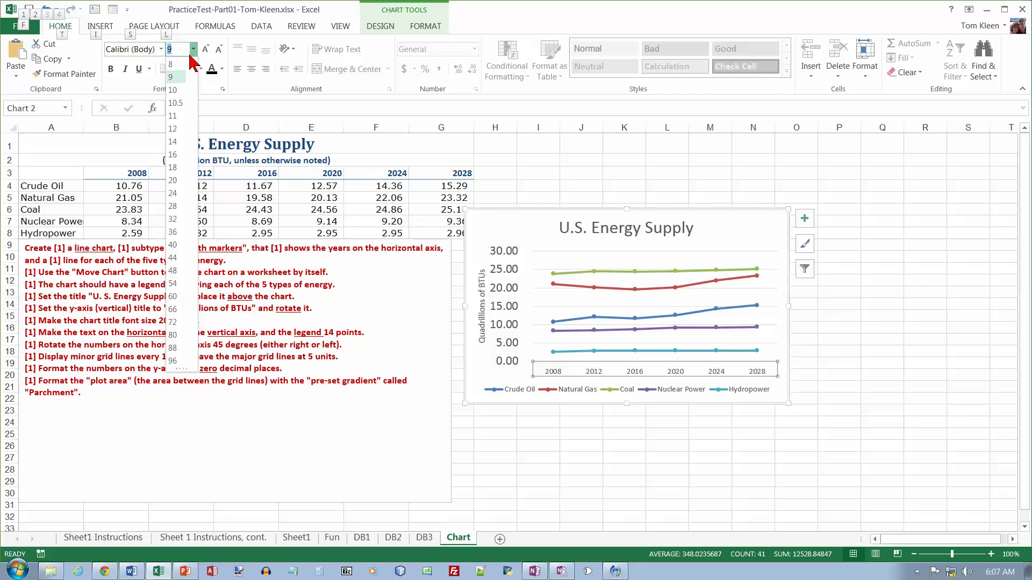
{"action": "left_click", "coordinate": [172, 141]}
{"action": "left_click", "coordinate": [582, 390]}
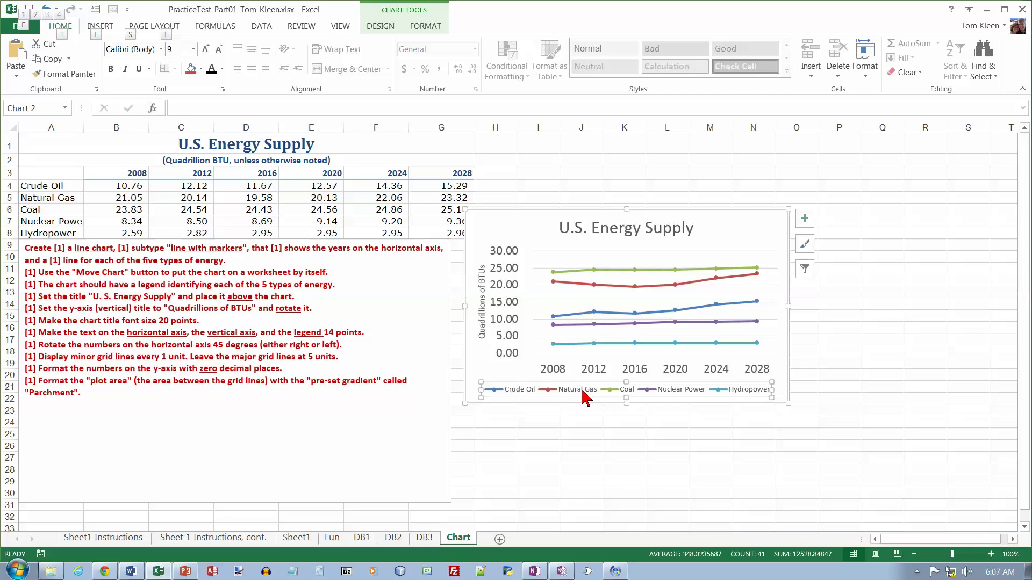
{"action": "left_click", "coordinate": [193, 50]}
{"action": "left_click", "coordinate": [173, 141]}
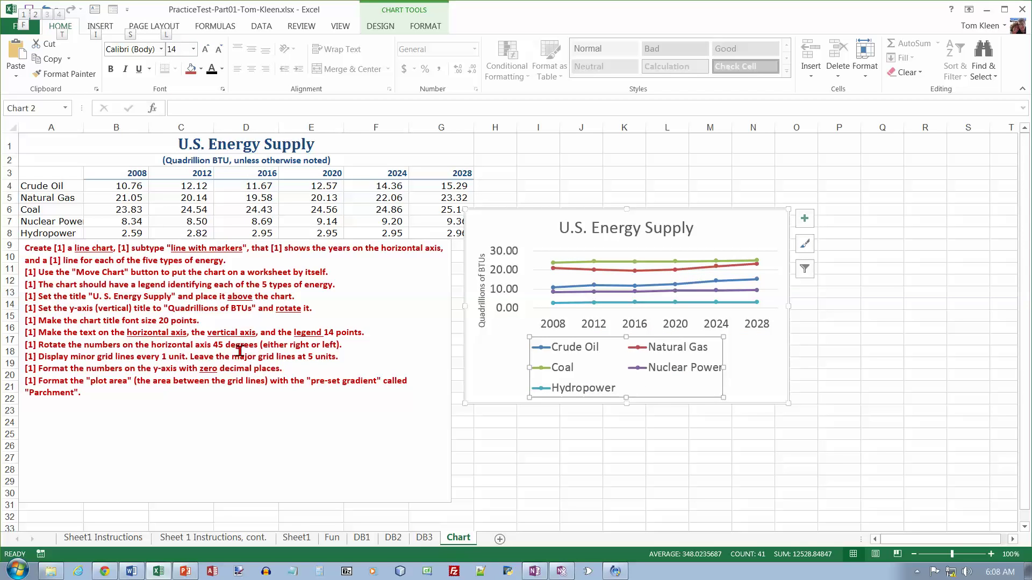
{"action": "left_click", "coordinate": [552, 328]}
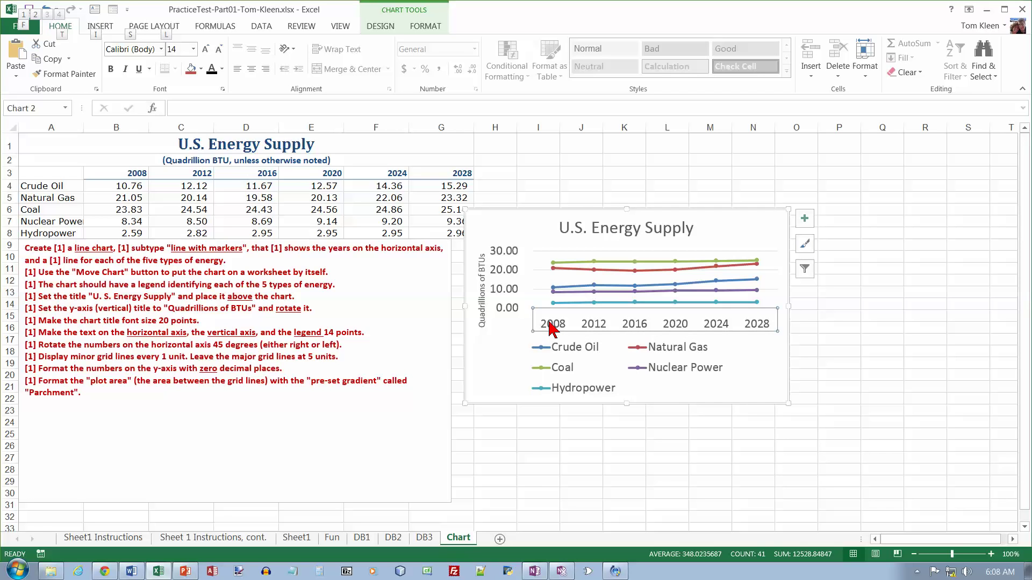
Give the horizontal-axis year labels a -45° custom angle in Format Axis
{"action": "right_click", "coordinate": [549, 323]}
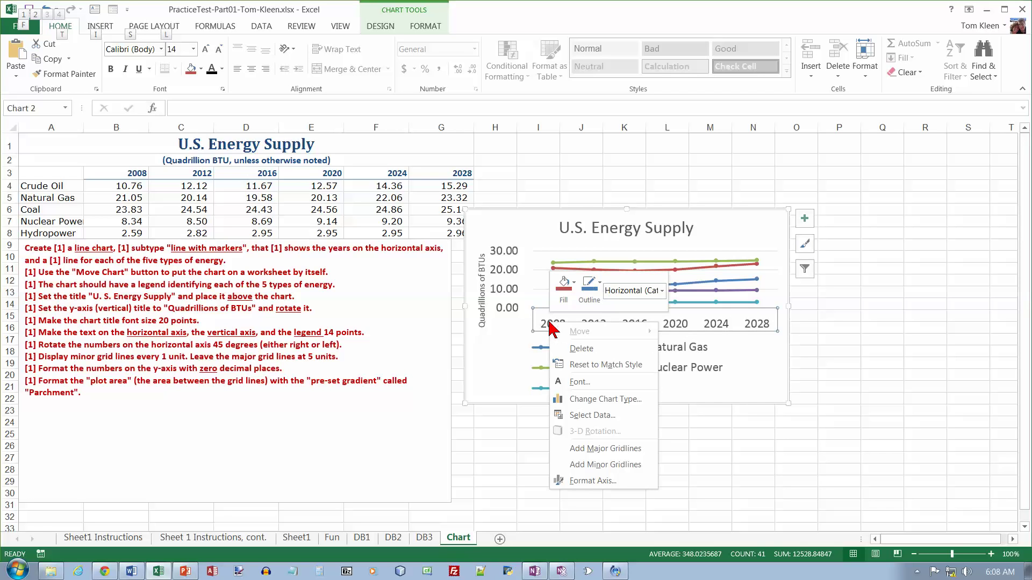
{"action": "left_click", "coordinate": [593, 481]}
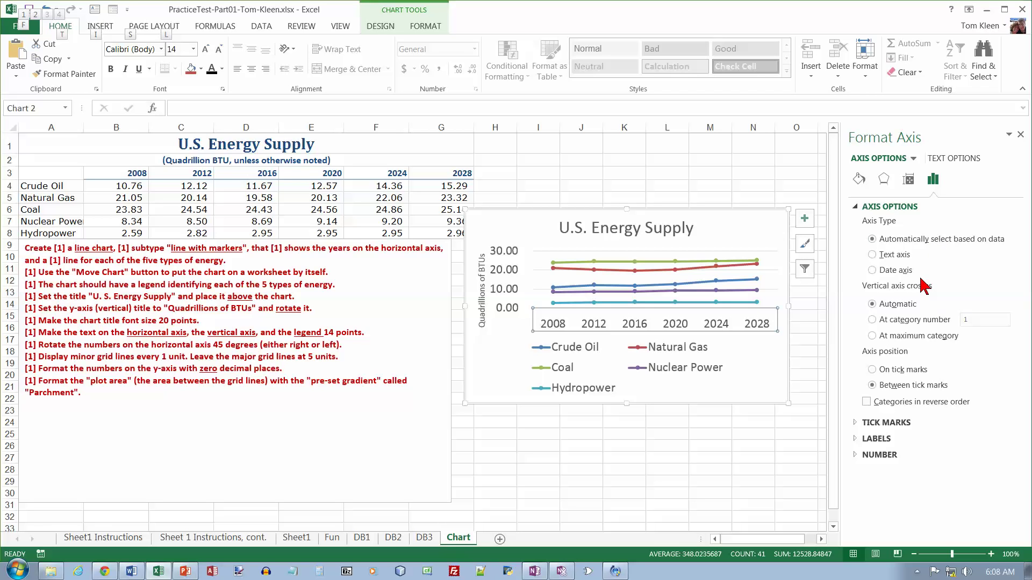
{"action": "left_click", "coordinate": [880, 456]}
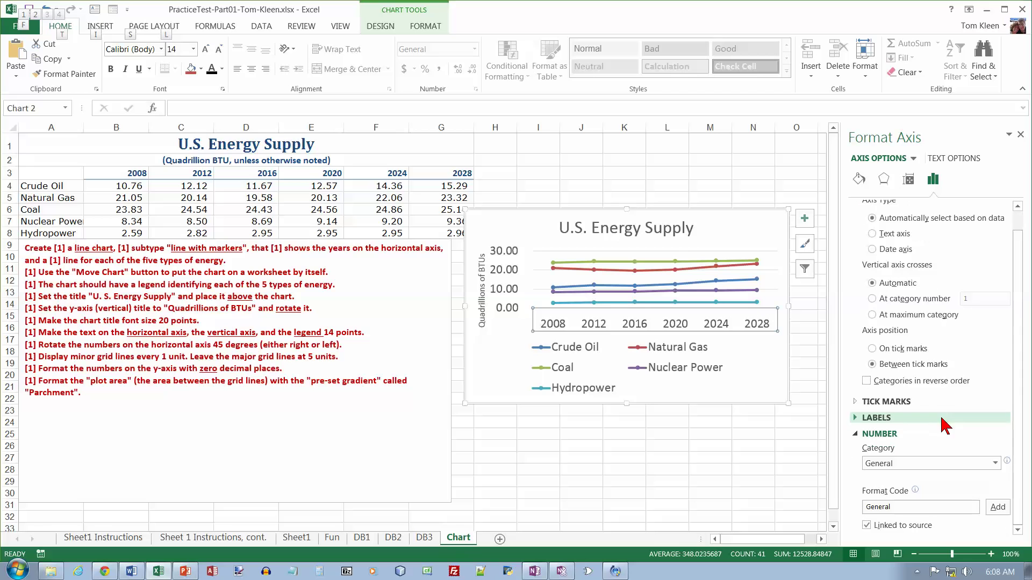
{"action": "left_click", "coordinate": [866, 420]}
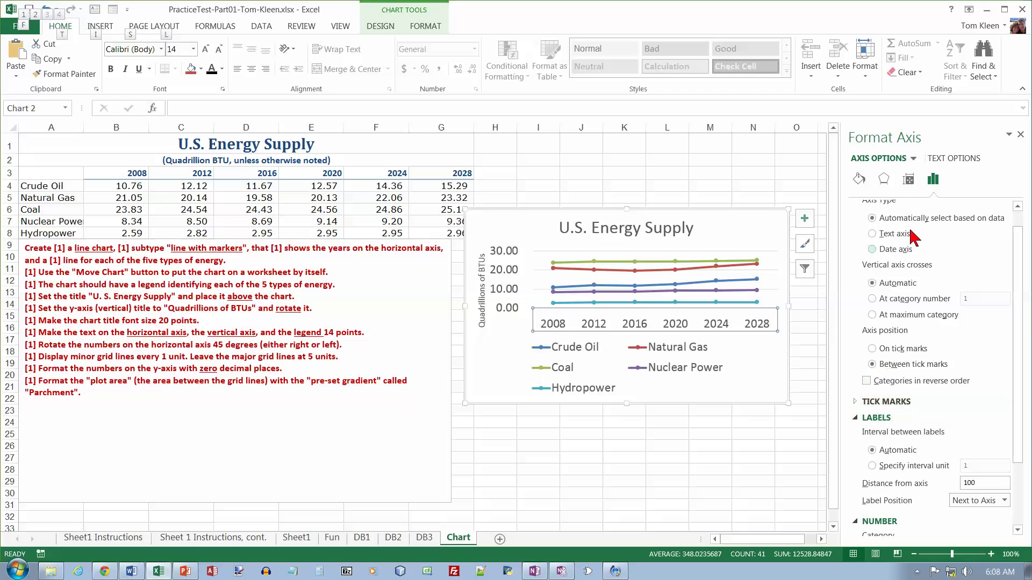
{"action": "left_click", "coordinate": [909, 181]}
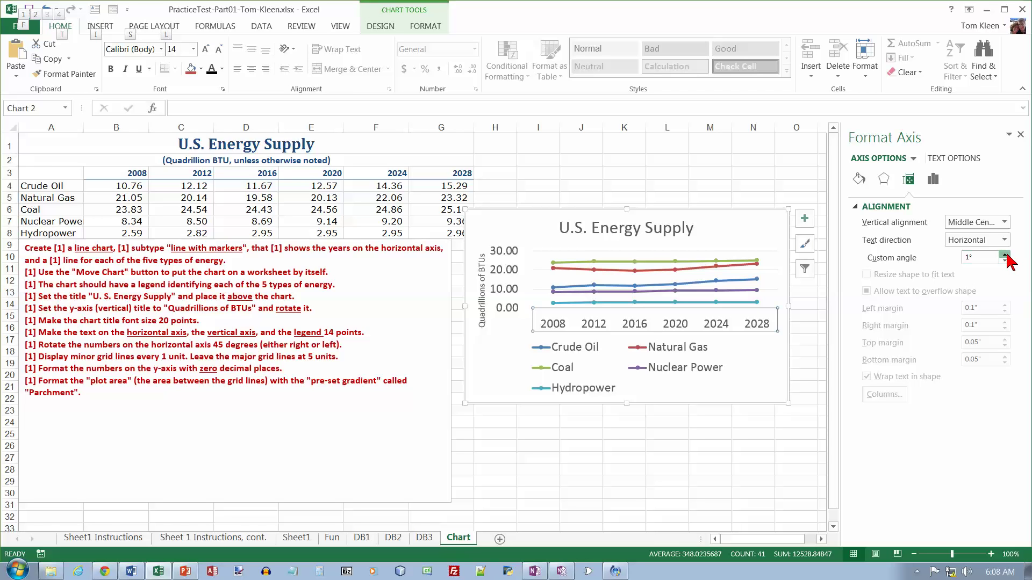
{"action": "left_click_drag", "start_coordinate": [1006, 257], "coordinate": [1006, 256]}
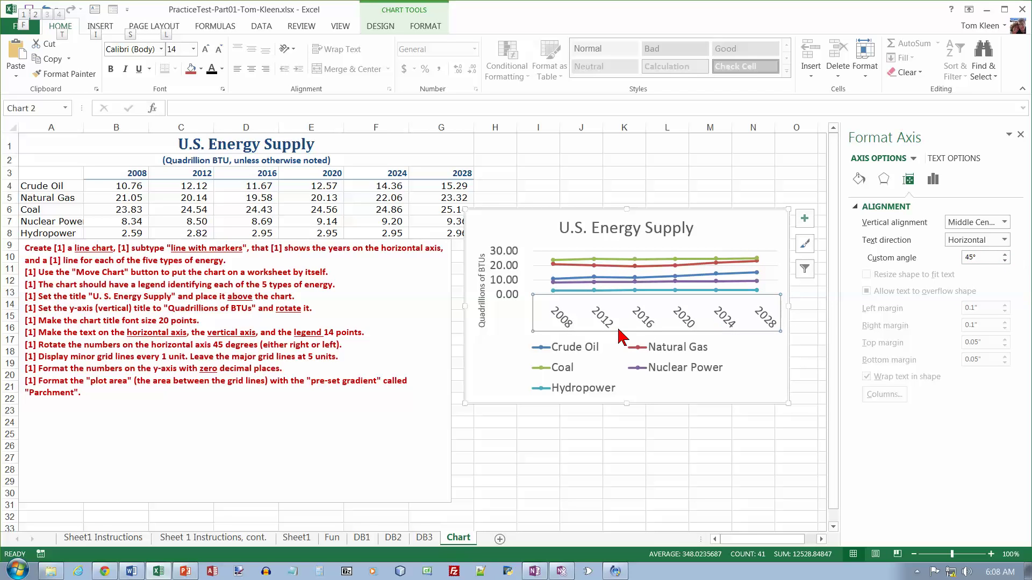
{"action": "left_click", "coordinate": [968, 257]}
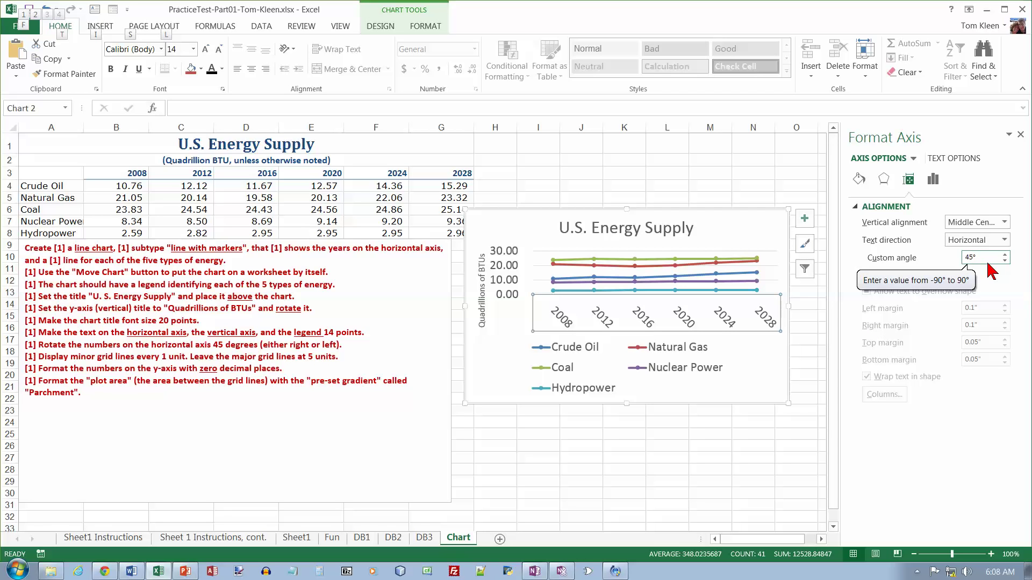
{"action": "type", "text": "-"}
{"action": "key", "text": "Return"}
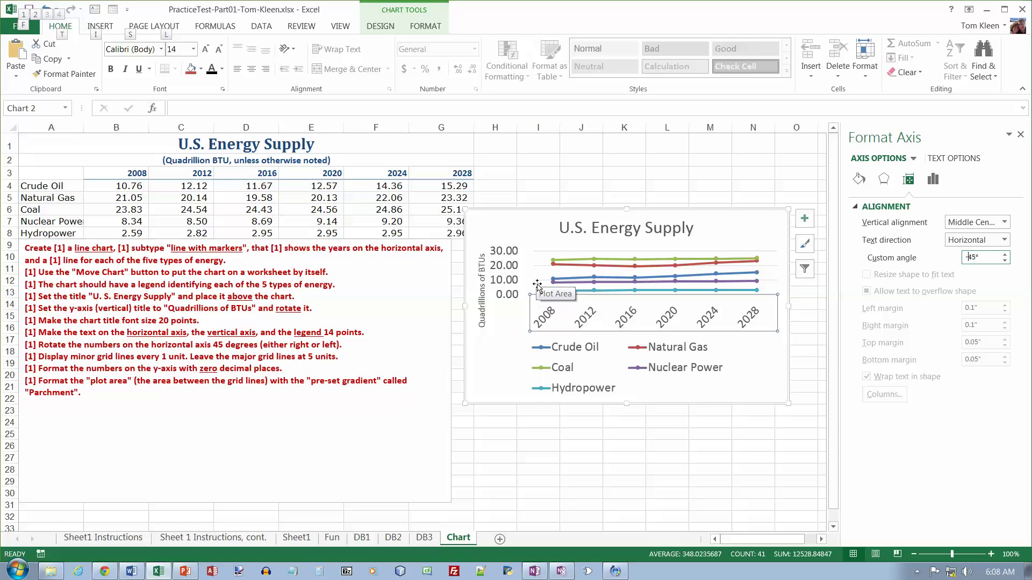
{"action": "left_click", "coordinate": [1020, 135]}
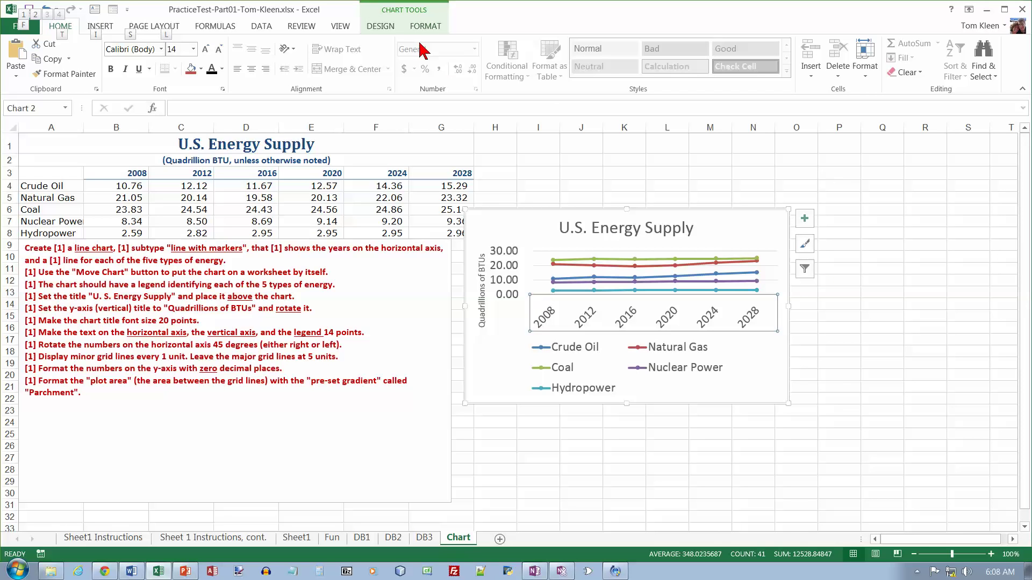
Move the chart to a new chart sheet named Chart1
{"action": "left_click", "coordinate": [388, 27]}
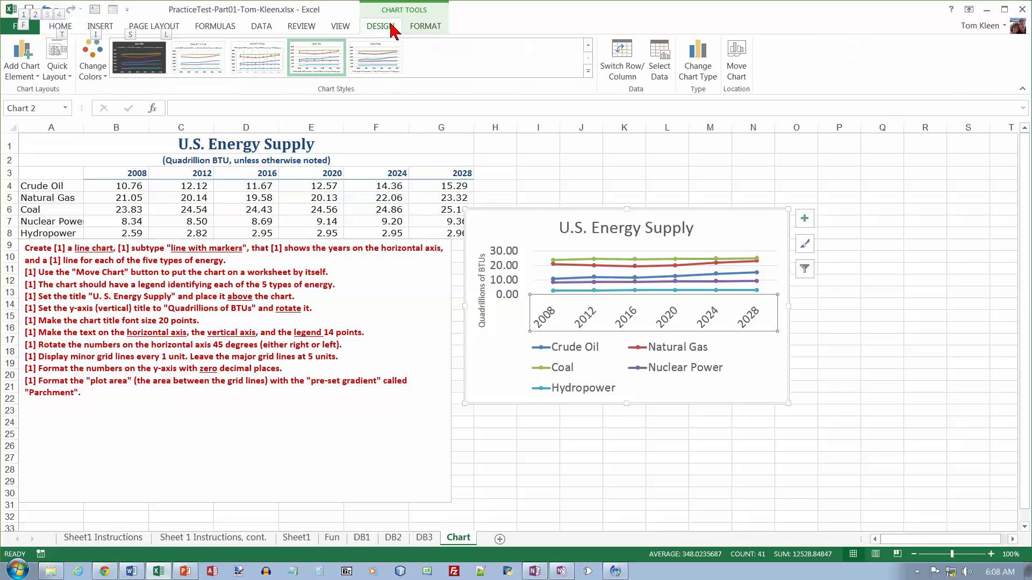
{"action": "left_click", "coordinate": [734, 65]}
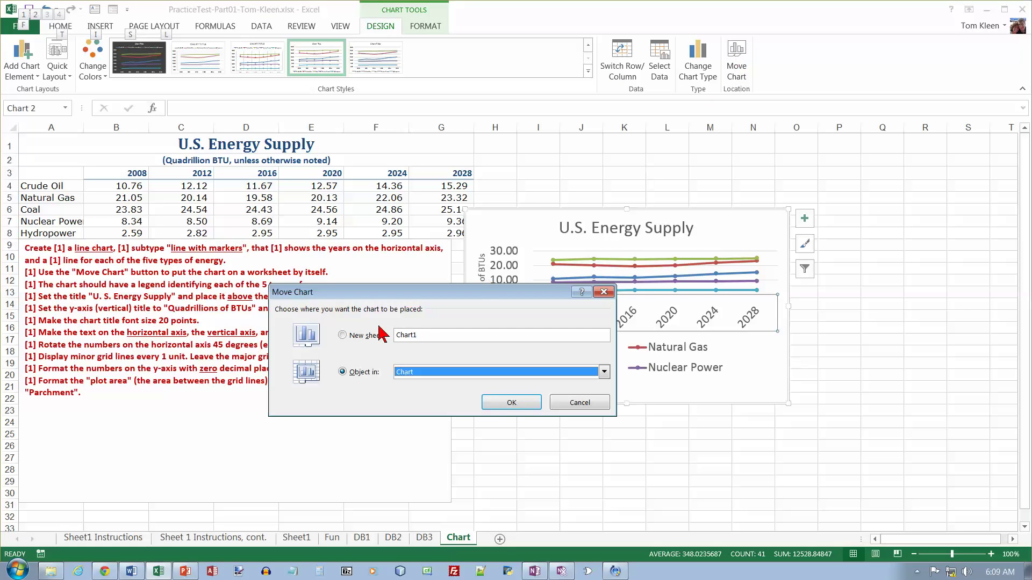
{"action": "left_click", "coordinate": [355, 336]}
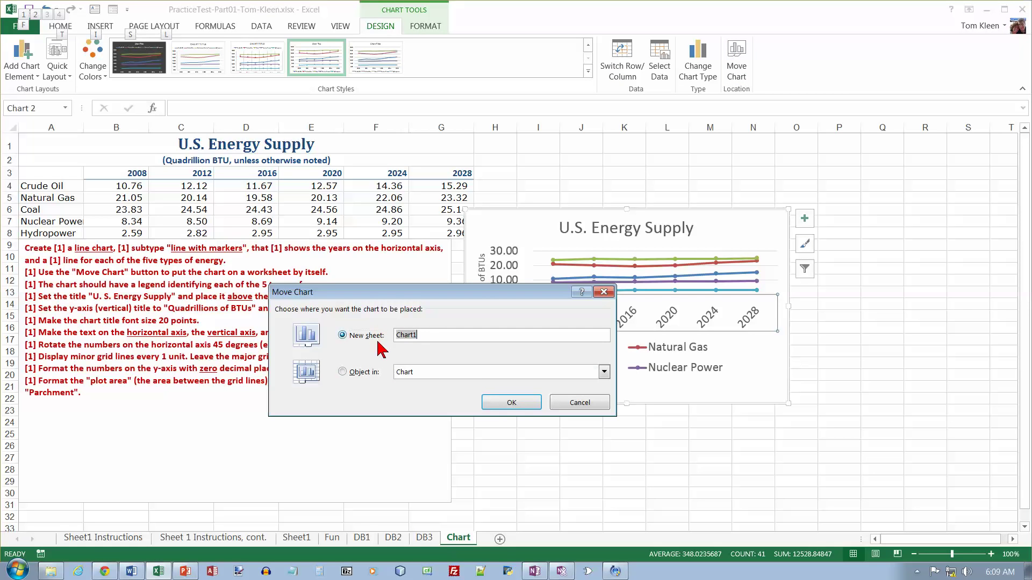
{"action": "left_click", "coordinate": [512, 404]}
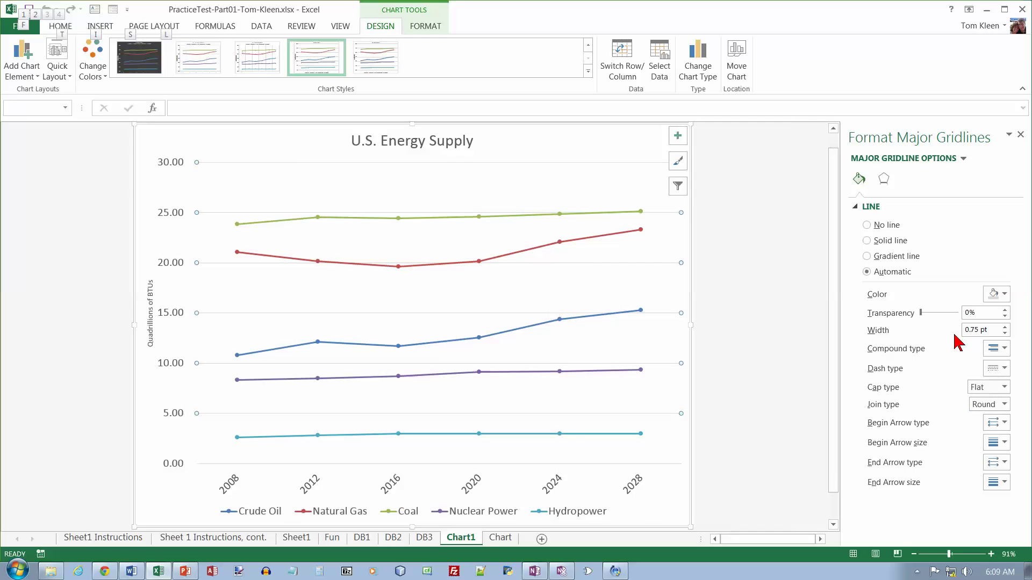
{"action": "left_click", "coordinate": [885, 180]}
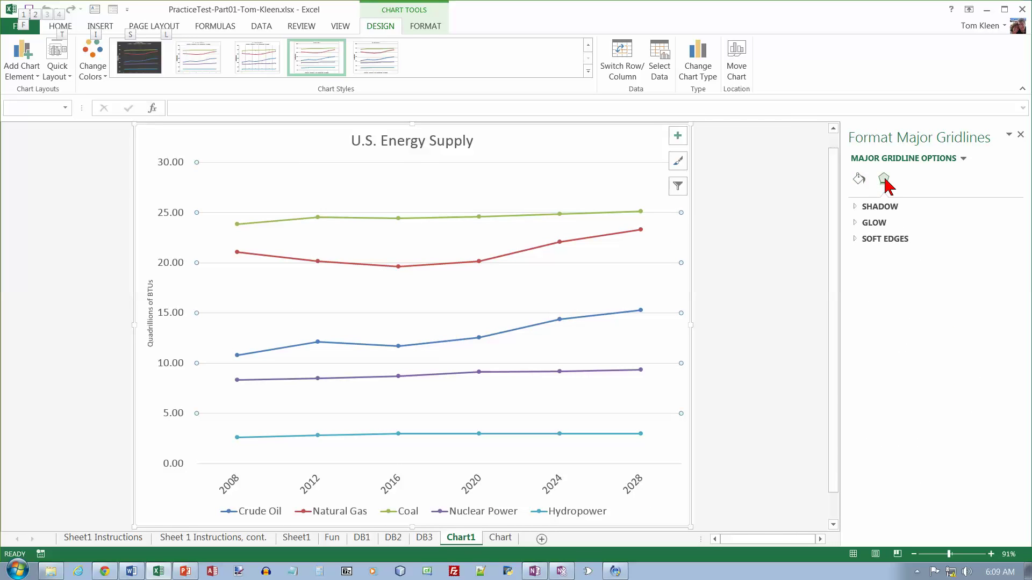
{"action": "left_click", "coordinate": [860, 179]}
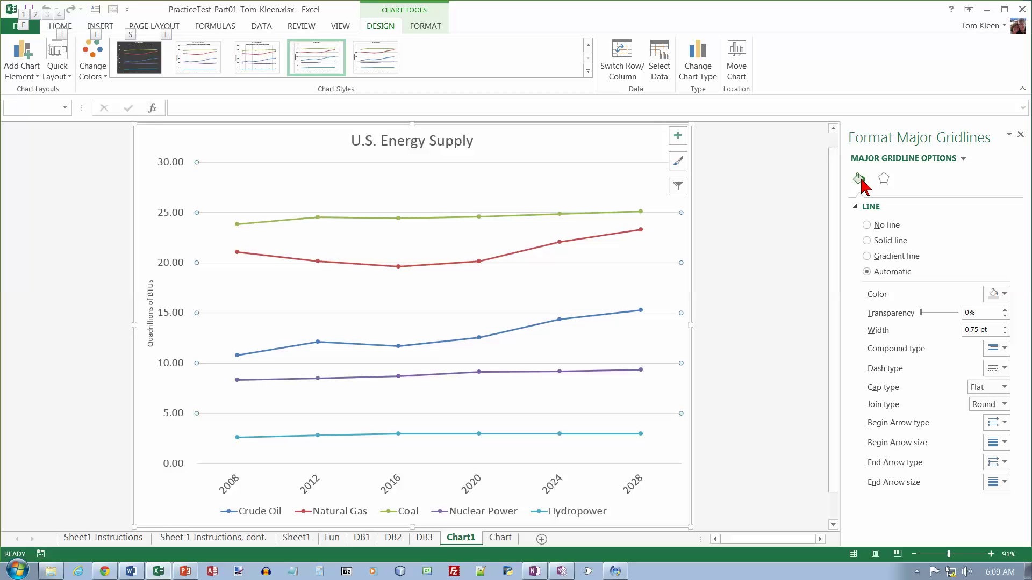
{"action": "left_click", "coordinate": [171, 215]}
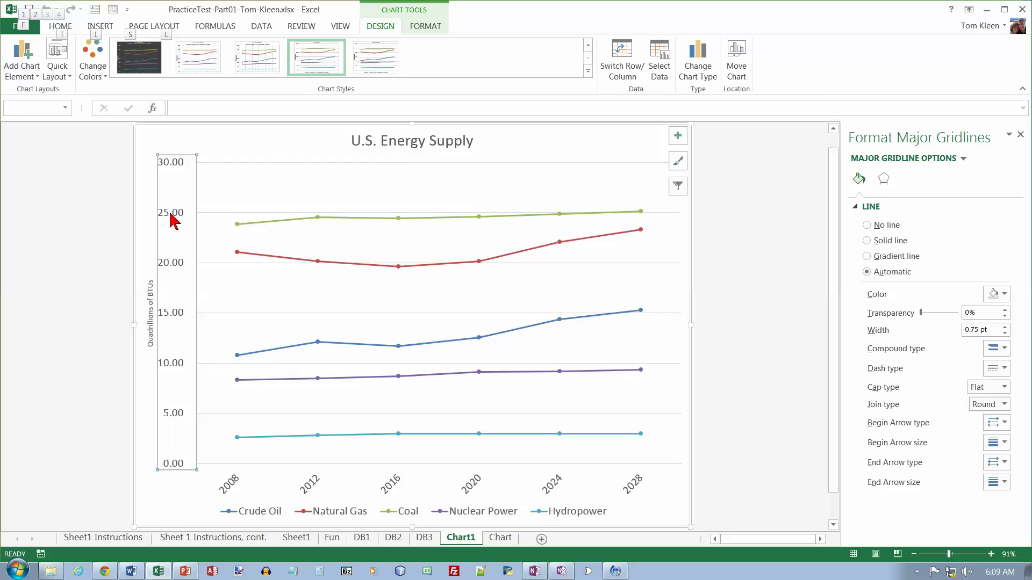
{"action": "right_click", "coordinate": [176, 170]}
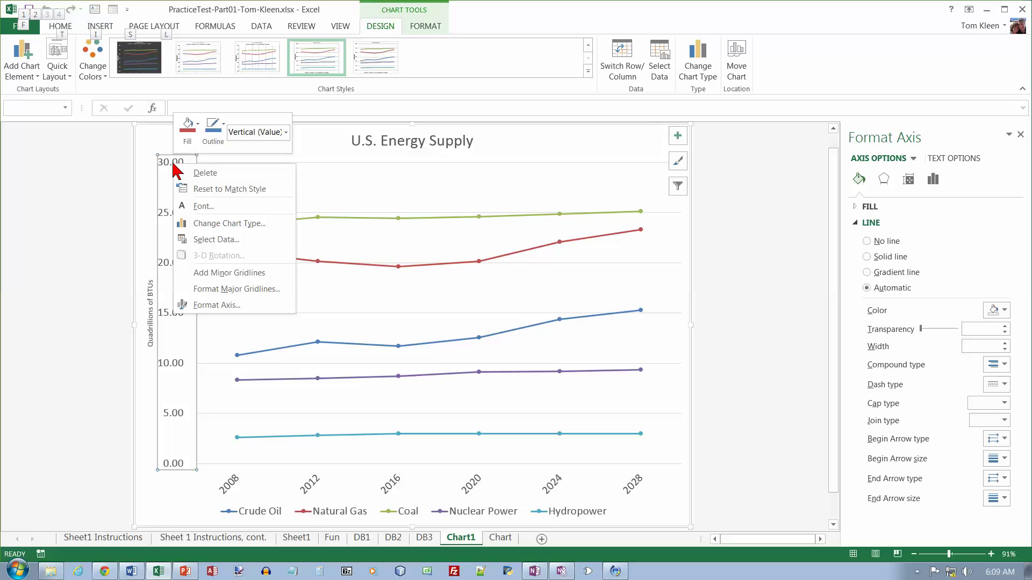
{"action": "left_click", "coordinate": [241, 309]}
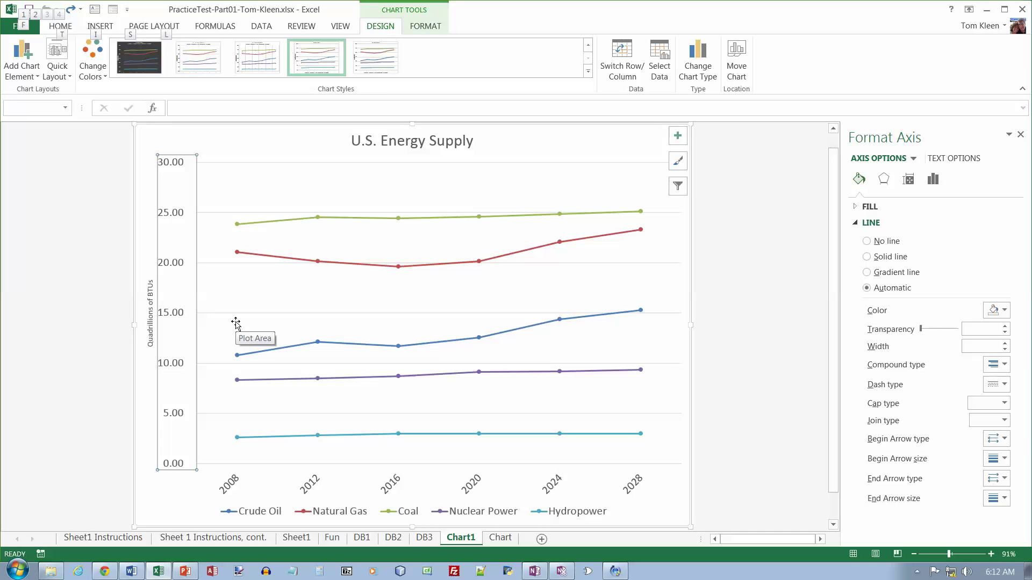
Add minor gridlines to the chart's vertical value axis
{"action": "right_click", "coordinate": [172, 213]}
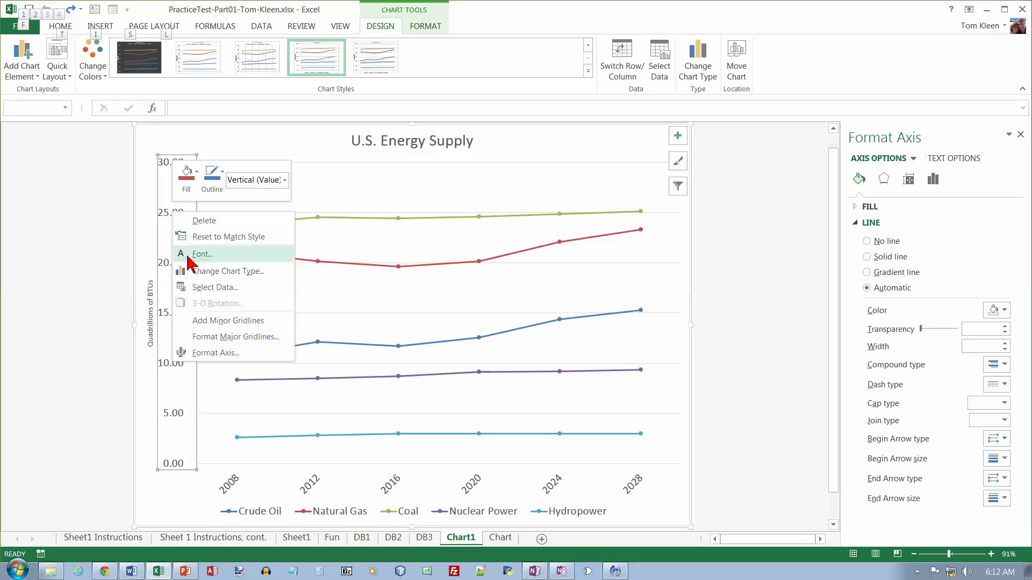
{"action": "left_click", "coordinate": [223, 321]}
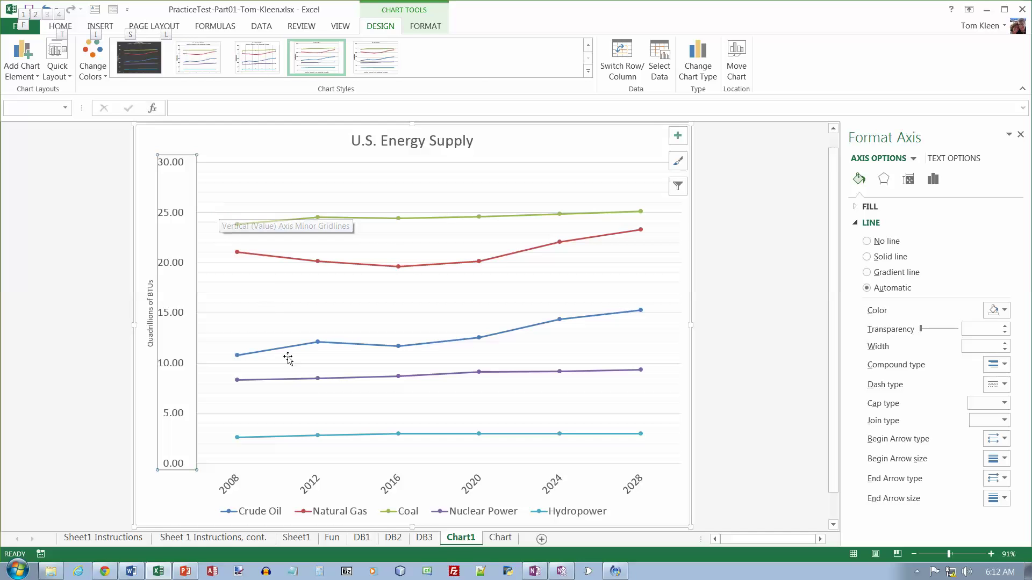
{"action": "left_click", "coordinate": [487, 542]}
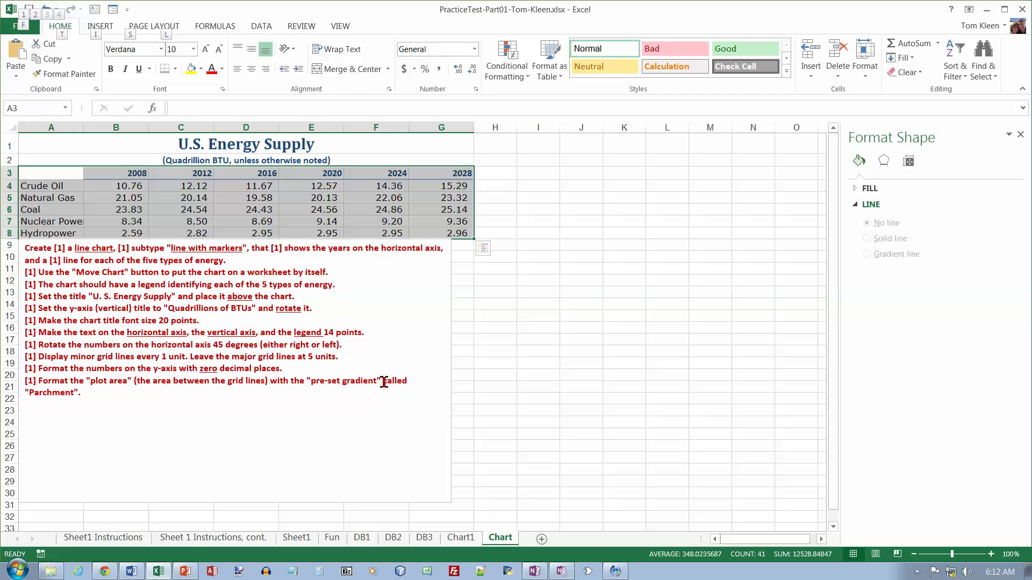
Delete 'called "Parchment".' from the last instruction line, then return to Chart1
{"action": "left_click_drag", "start_coordinate": [384, 382], "coordinate": [387, 395]}
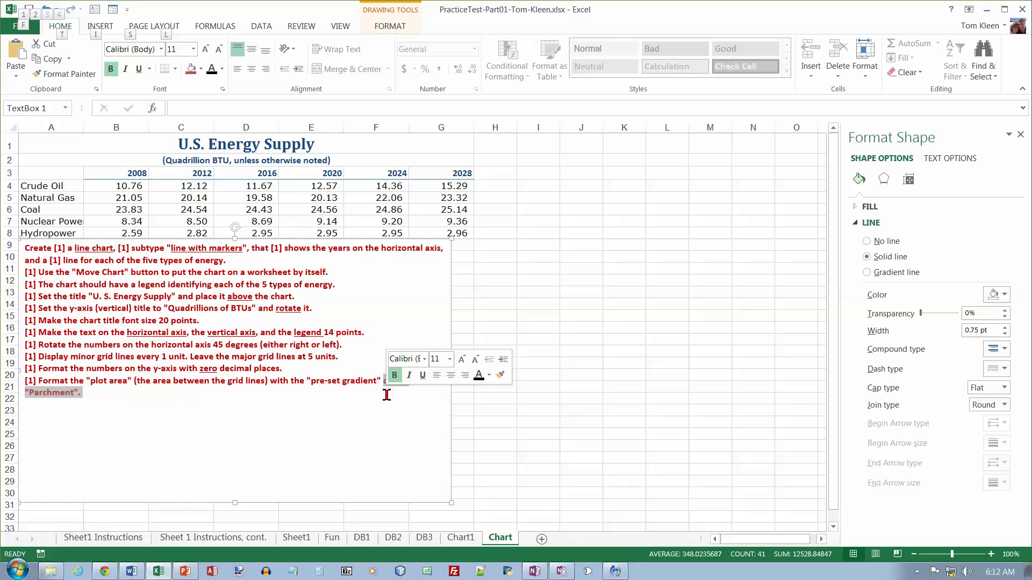
{"action": "key", "text": "Delete"}
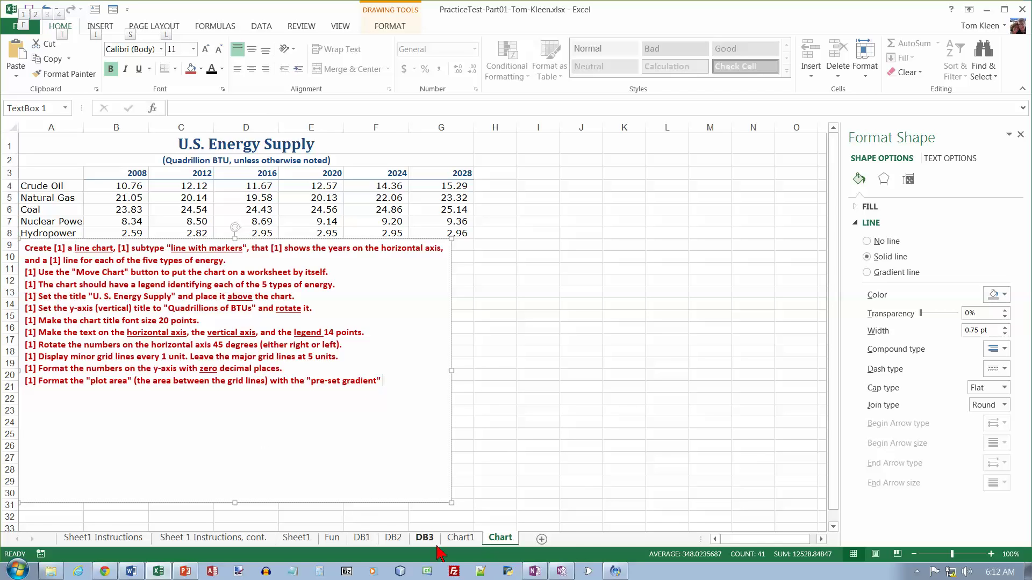
{"action": "left_click", "coordinate": [461, 538]}
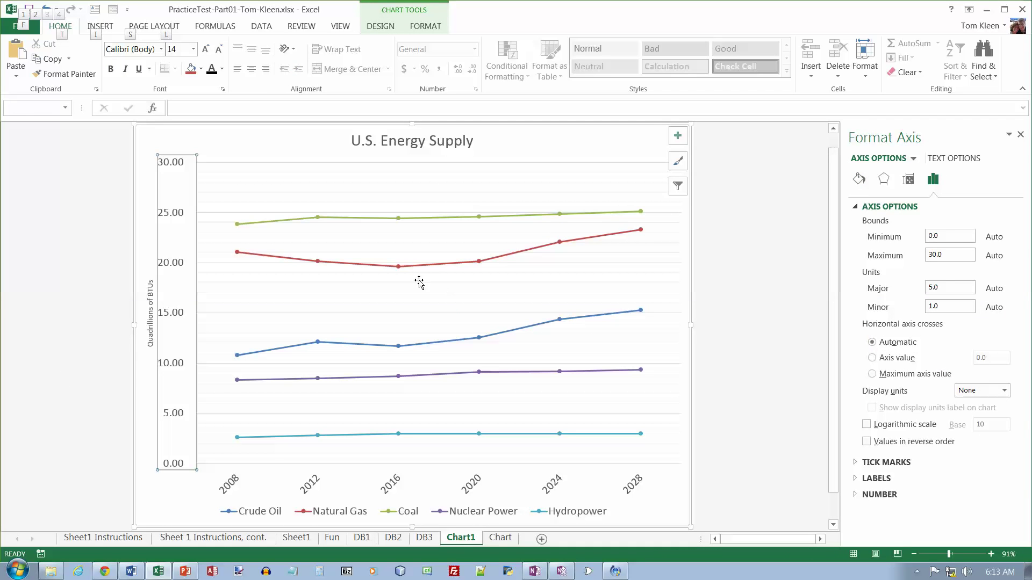
Format the vertical axis labels as Number with 0 decimal places
{"action": "right_click", "coordinate": [172, 162]}
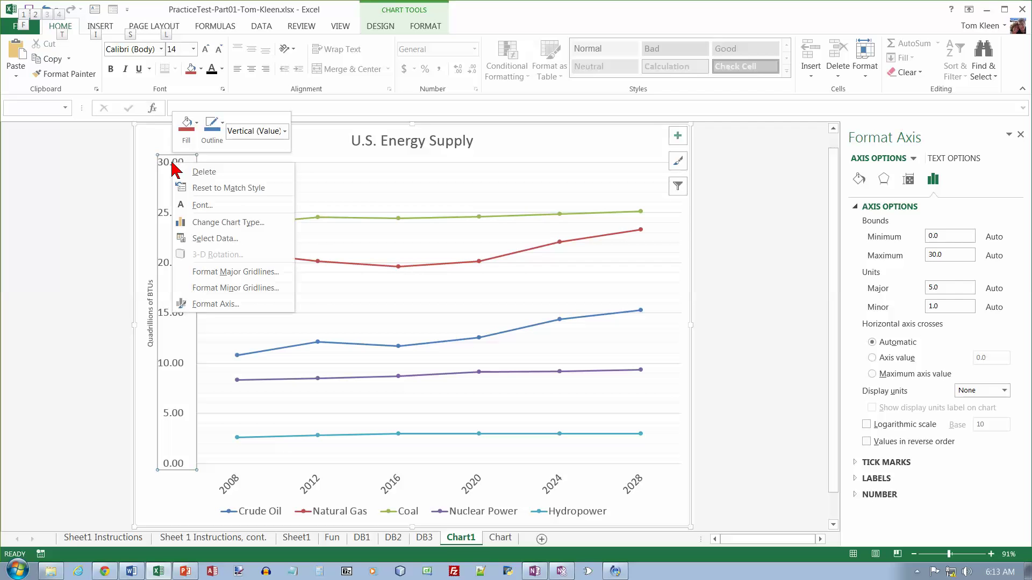
{"action": "left_click", "coordinate": [880, 495]}
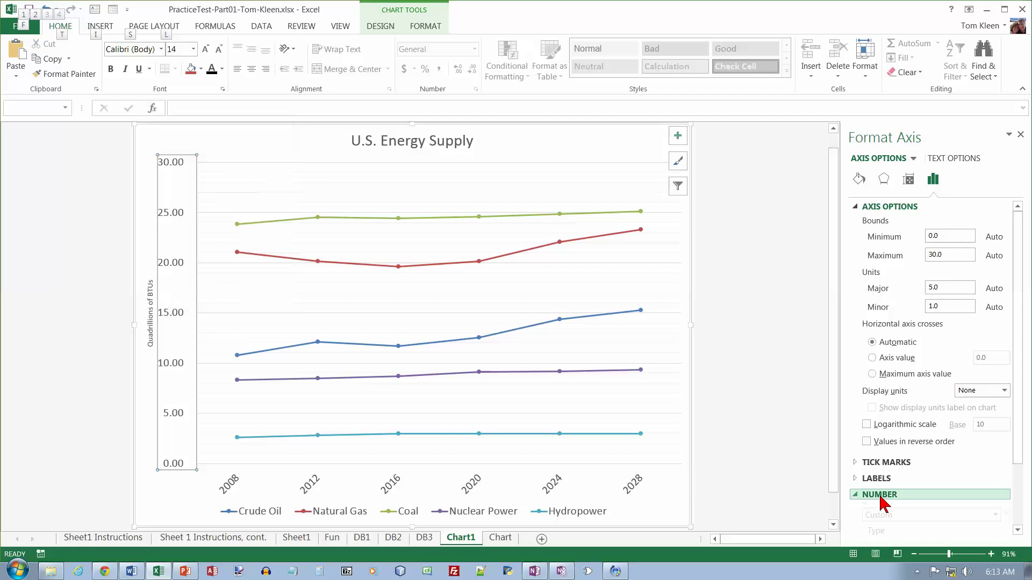
{"action": "left_click", "coordinate": [856, 208]}
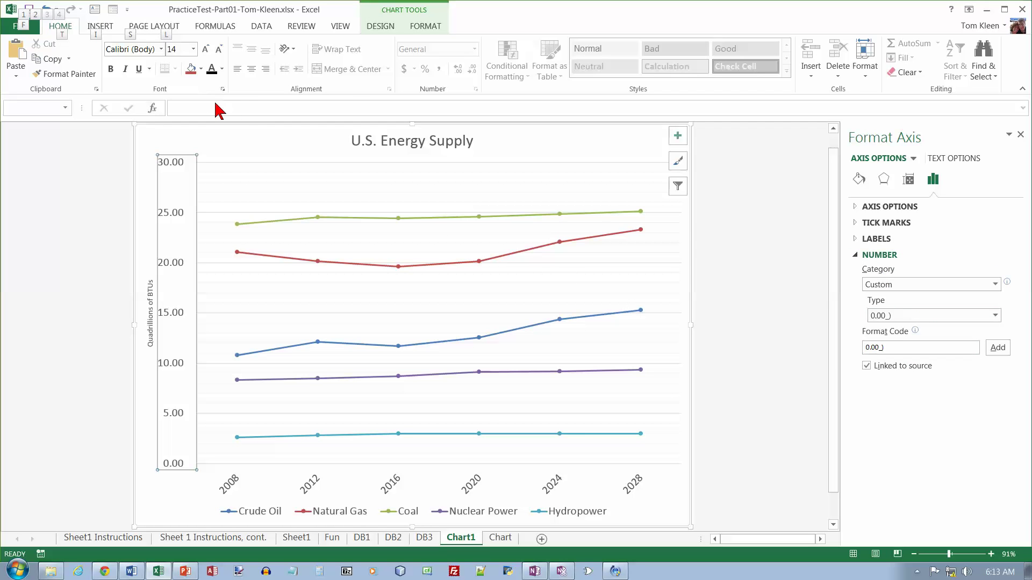
{"action": "right_click", "coordinate": [173, 161]}
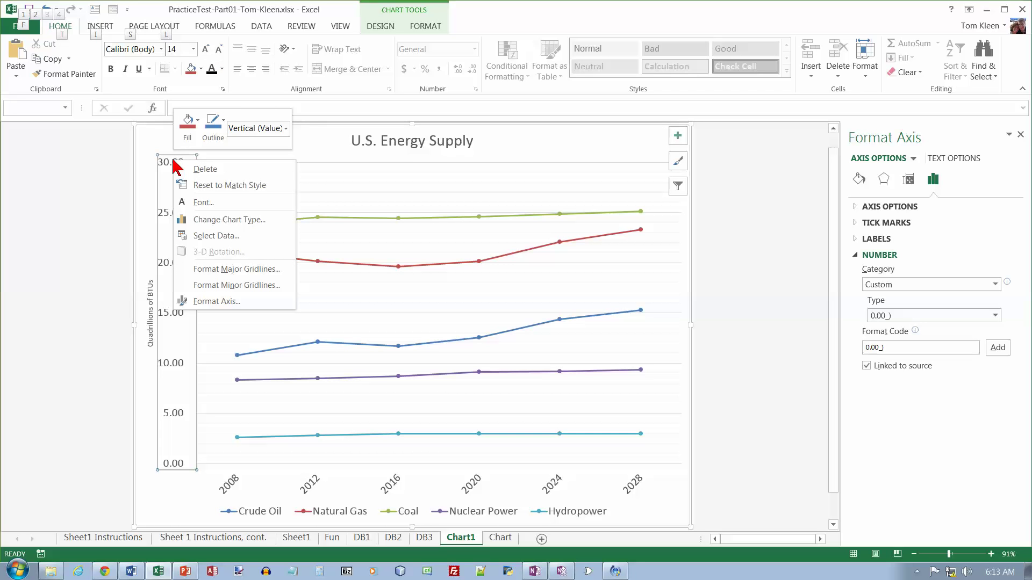
{"action": "left_click", "coordinate": [232, 303]}
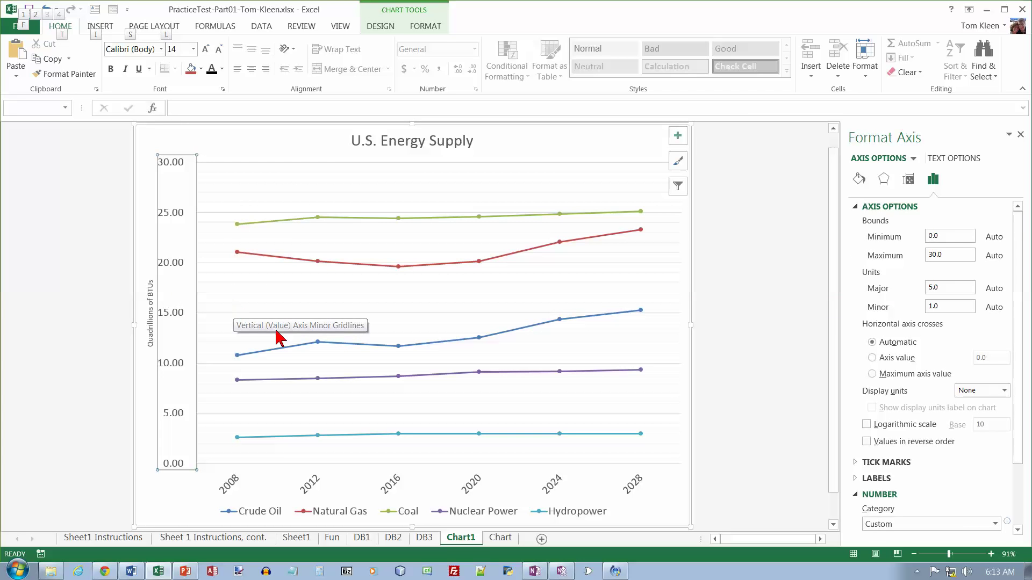
{"action": "left_click", "coordinate": [856, 207]}
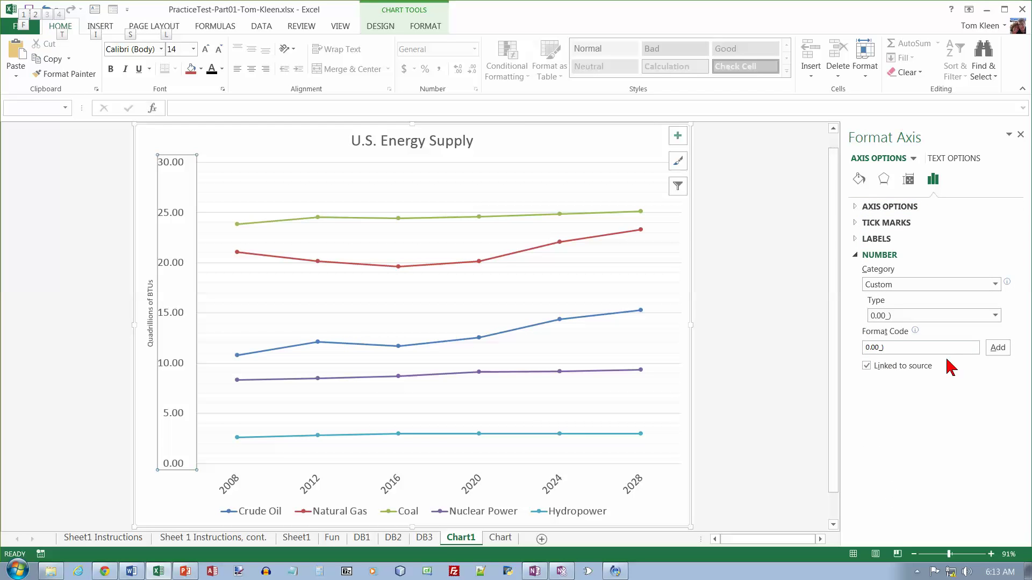
{"action": "left_click", "coordinate": [995, 285]}
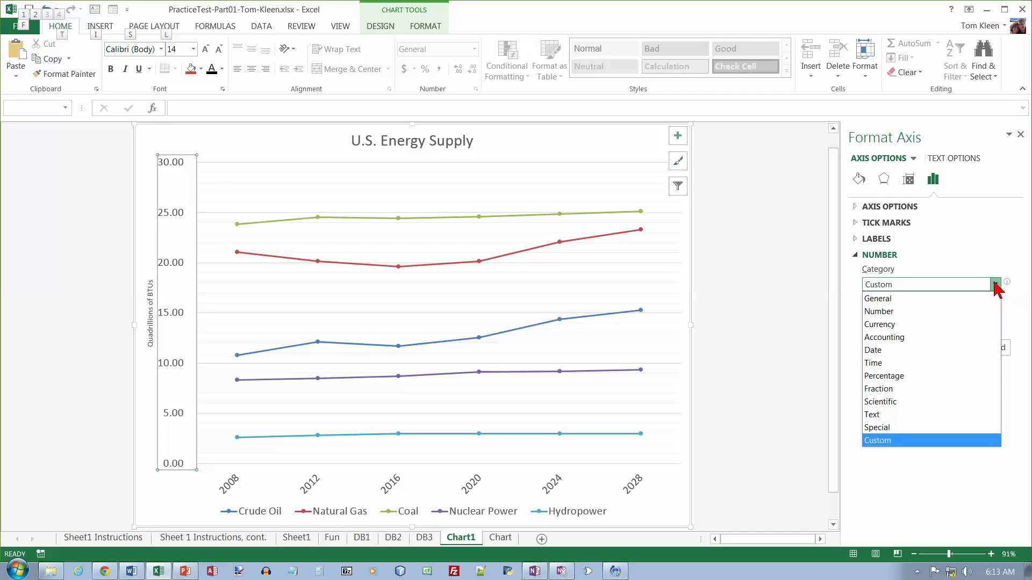
{"action": "left_click", "coordinate": [888, 312]}
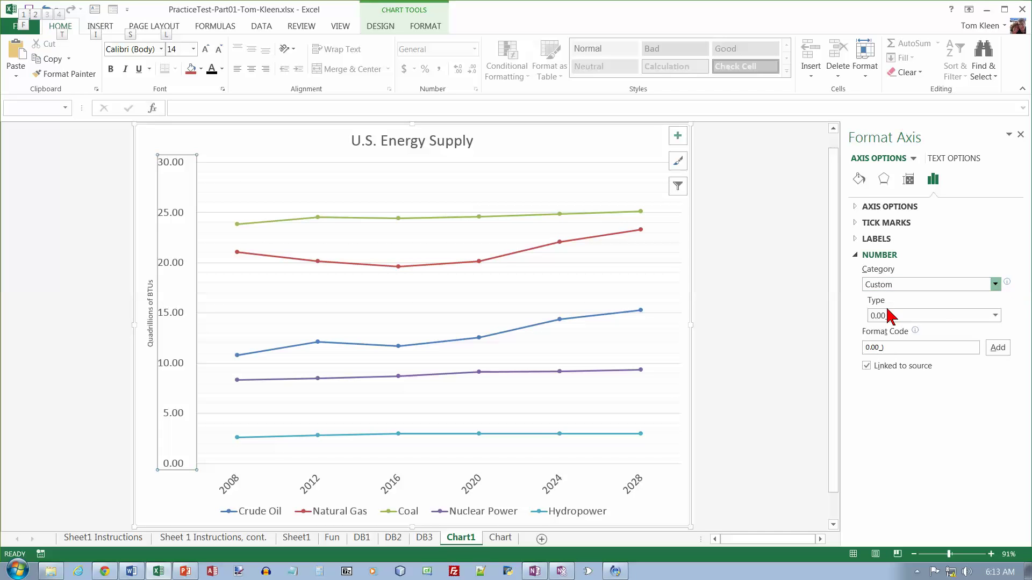
{"action": "double_click", "coordinate": [930, 302]}
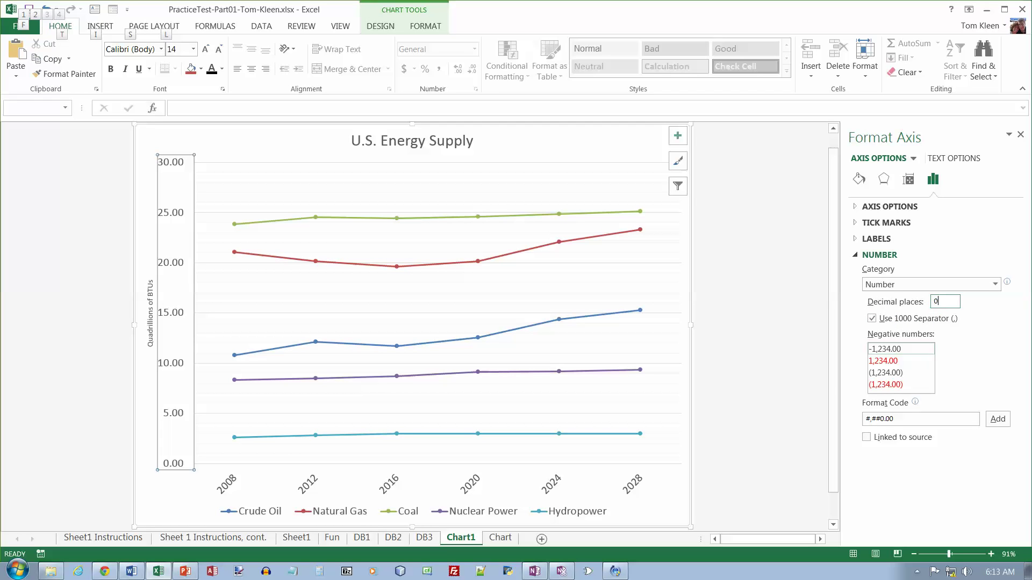
{"action": "type", "text": "0"}
{"action": "key", "text": "Return"}
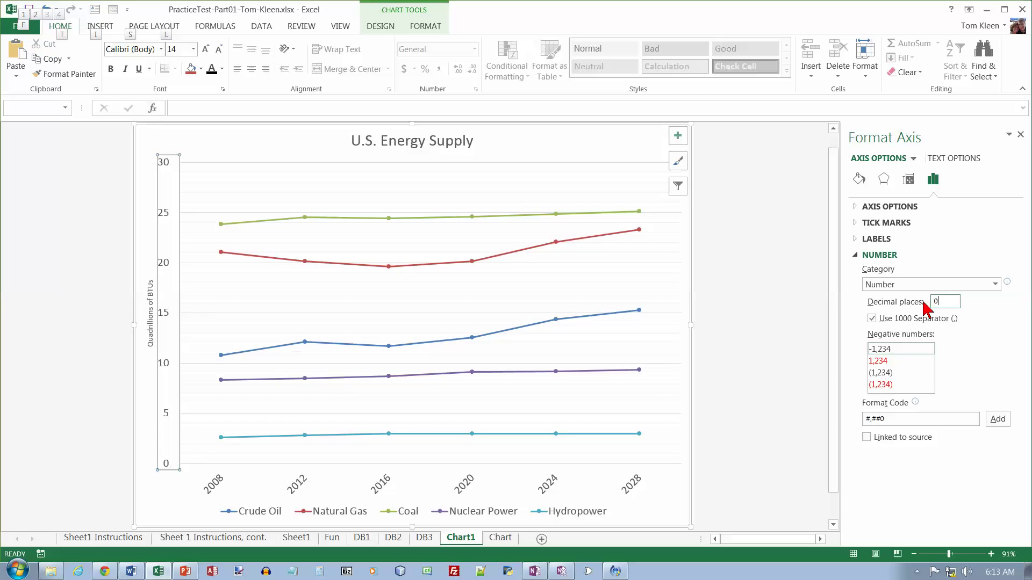
Set the Quadrillions of BTUs axis title to 14 points and select the plot area
{"action": "left_click", "coordinate": [152, 302]}
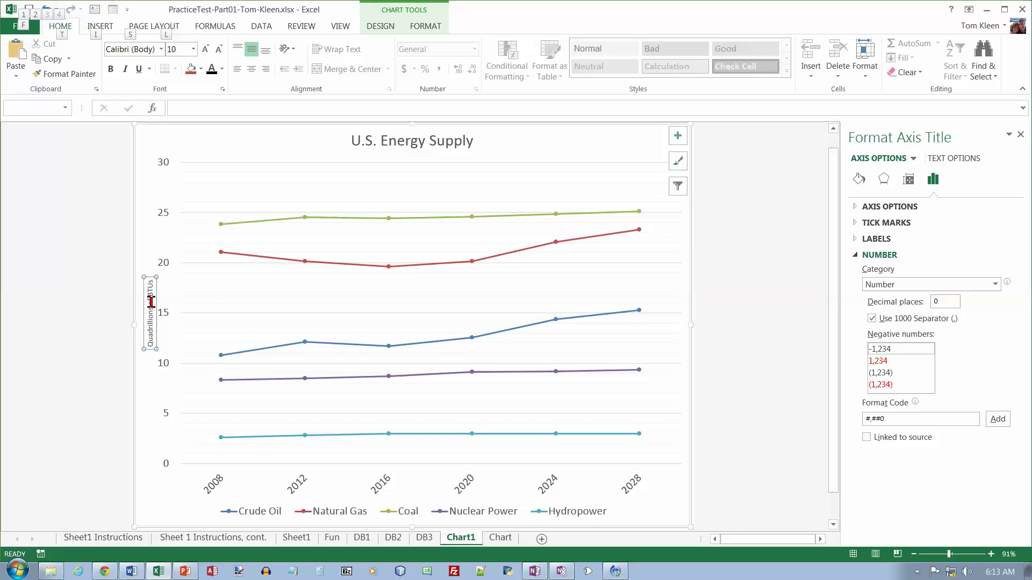
{"action": "left_click", "coordinate": [194, 52]}
{"action": "left_click", "coordinate": [178, 144]}
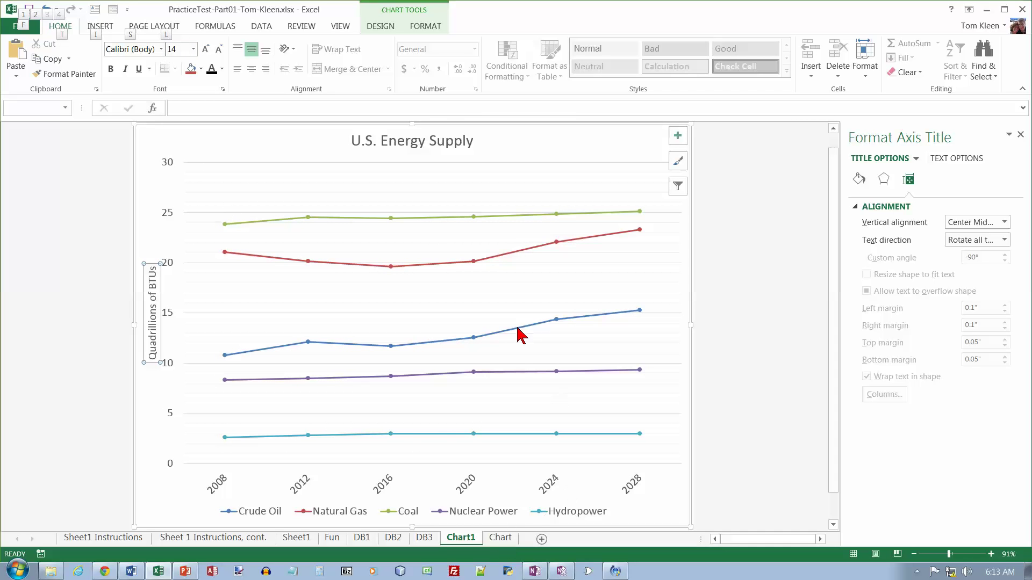
{"action": "left_click", "coordinate": [483, 170]}
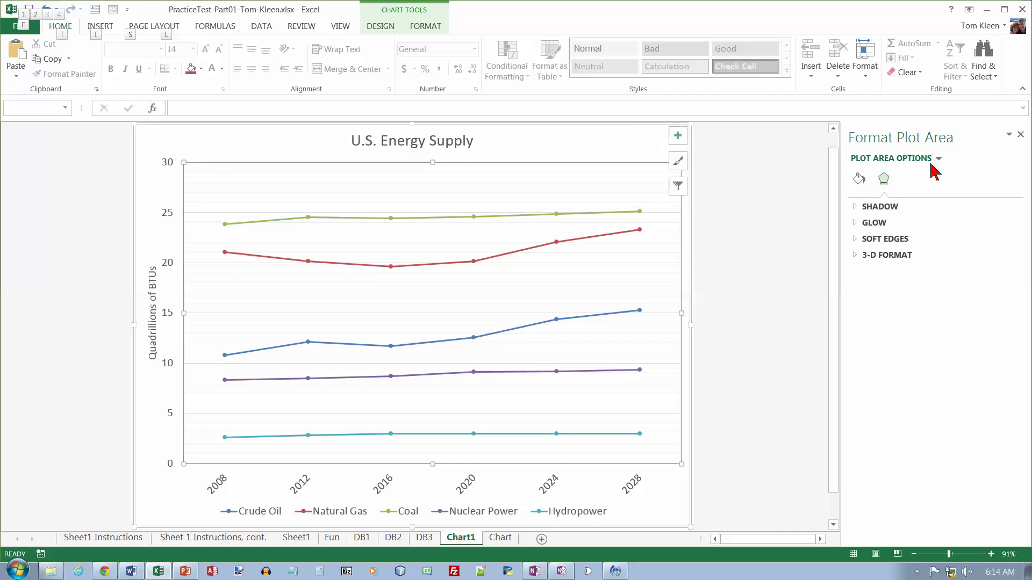
Fill the plot area with the Light Gradient – Accent 5 preset gradient
{"action": "left_click", "coordinate": [858, 181]}
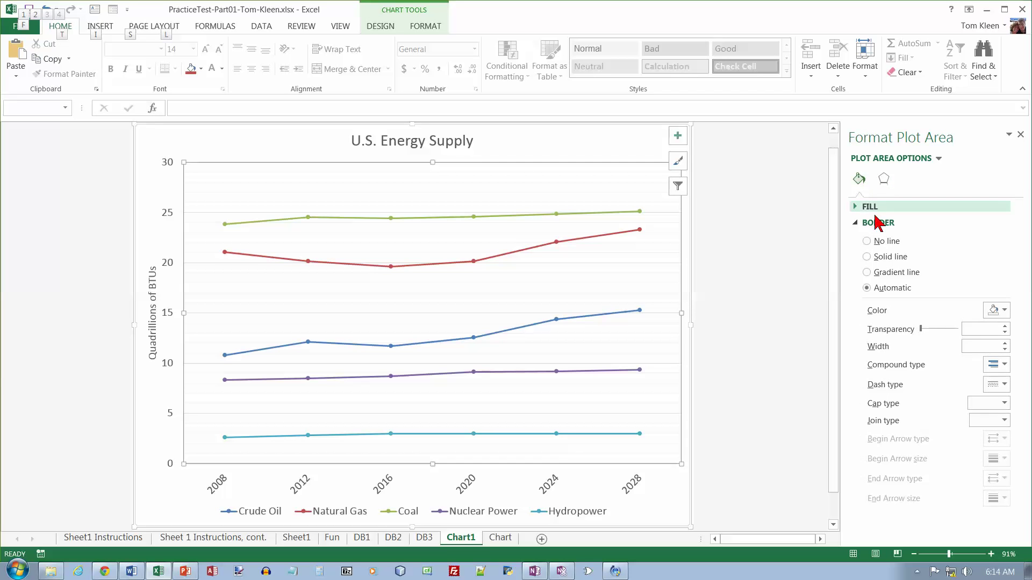
{"action": "left_click", "coordinate": [878, 222]}
{"action": "left_click", "coordinate": [865, 208]}
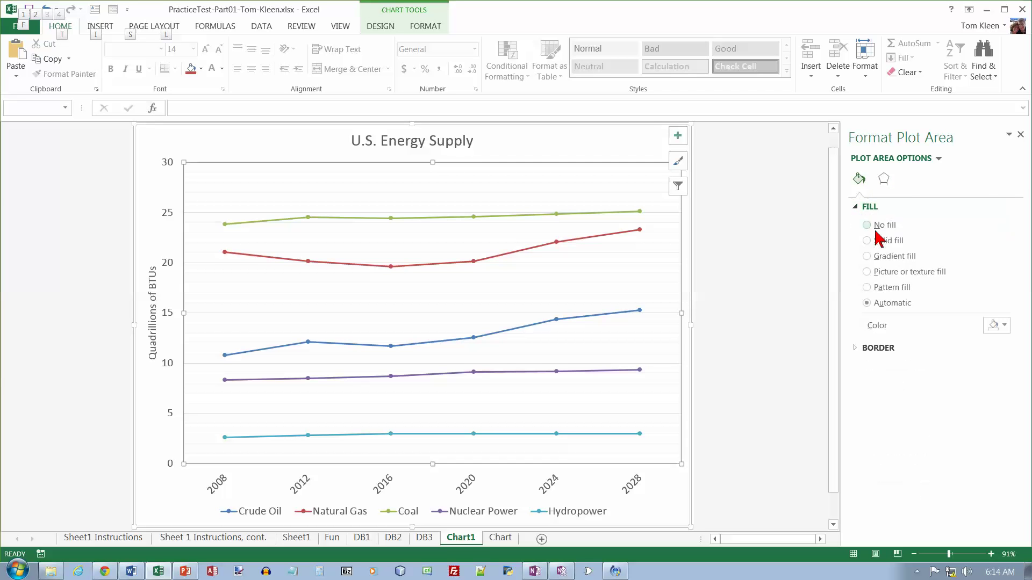
{"action": "left_click", "coordinate": [867, 257]}
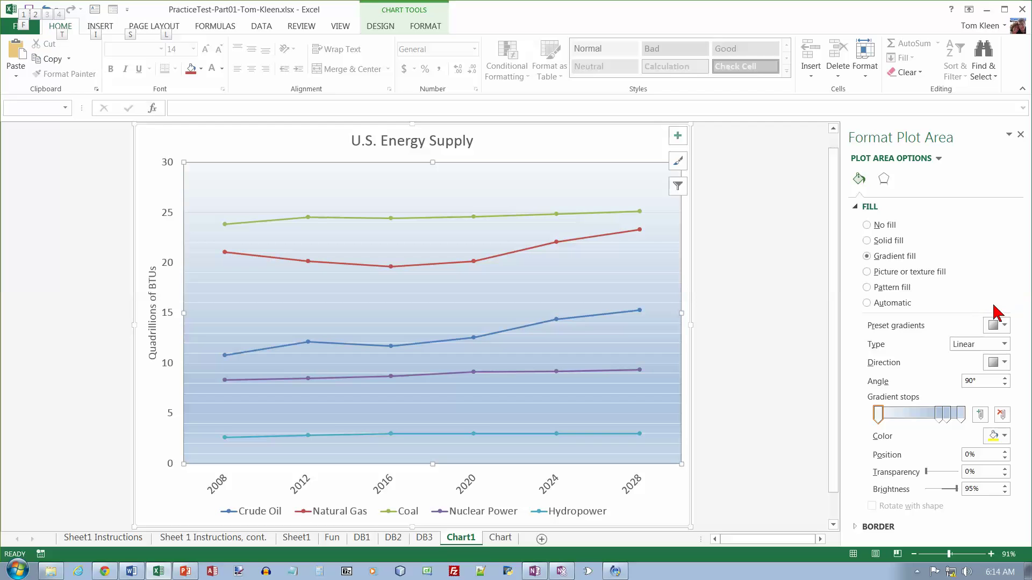
{"action": "left_click", "coordinate": [1004, 326]}
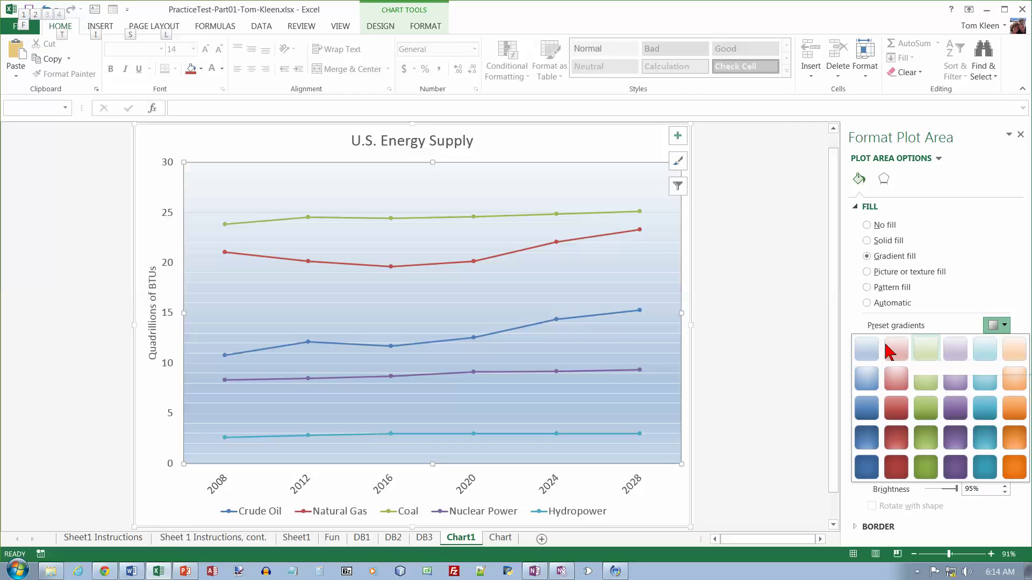
{"action": "left_click", "coordinate": [986, 351]}
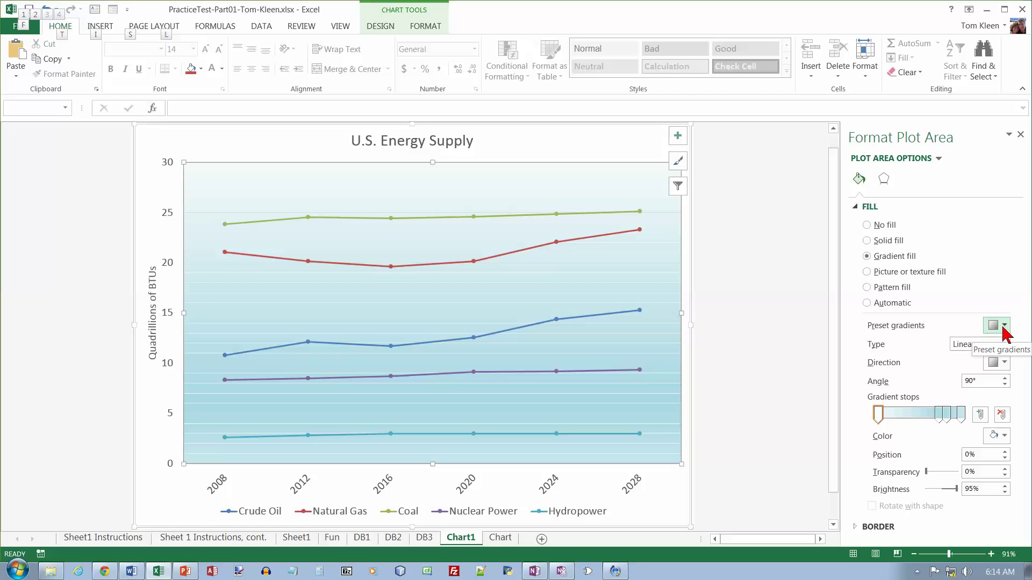
On the Chart sheet, recolor all the text box's instruction text black
{"action": "left_click", "coordinate": [500, 537]}
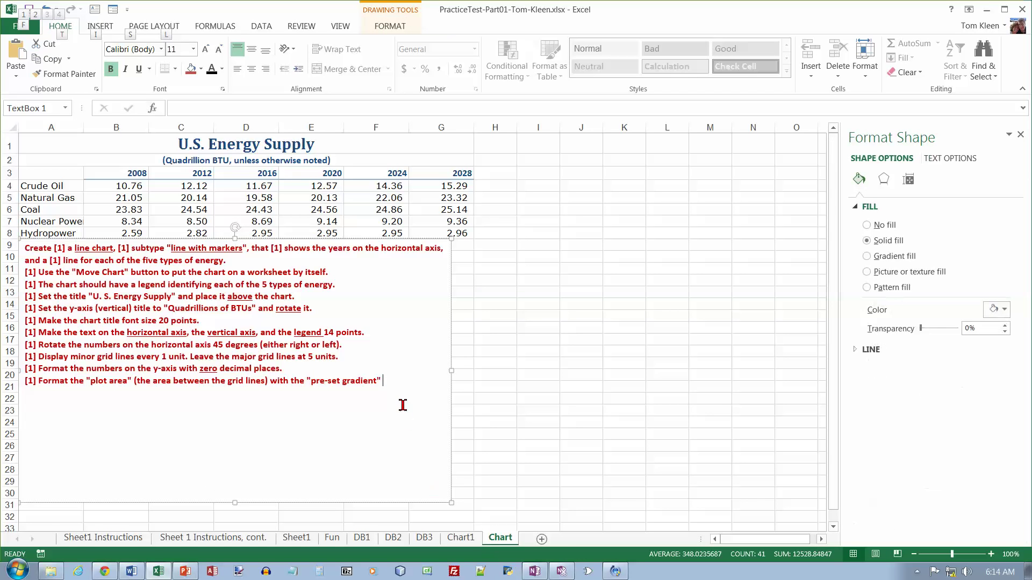
{"action": "left_click_drag", "start_coordinate": [397, 380], "coordinate": [29, 249]}
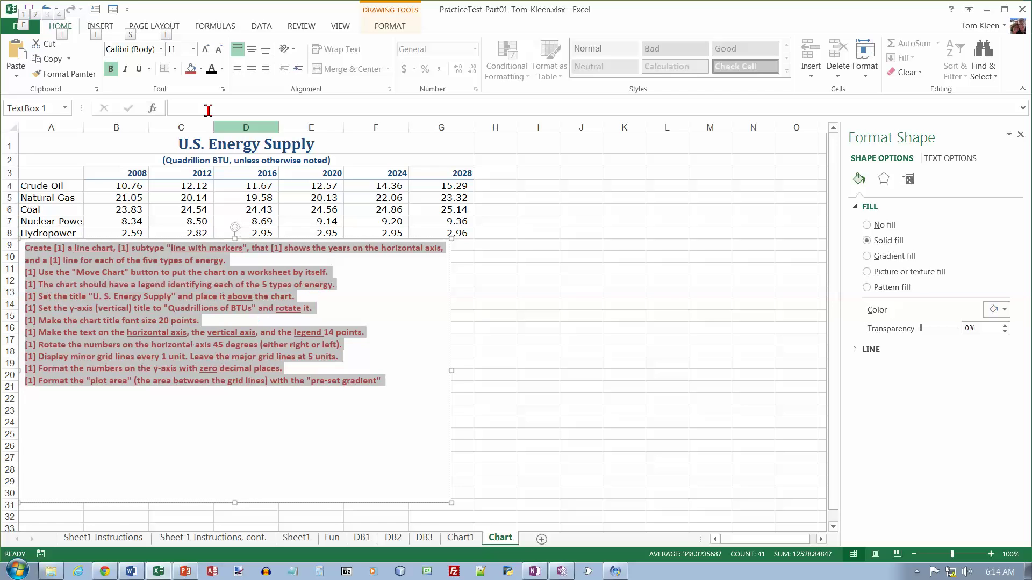
{"action": "left_click", "coordinate": [211, 72]}
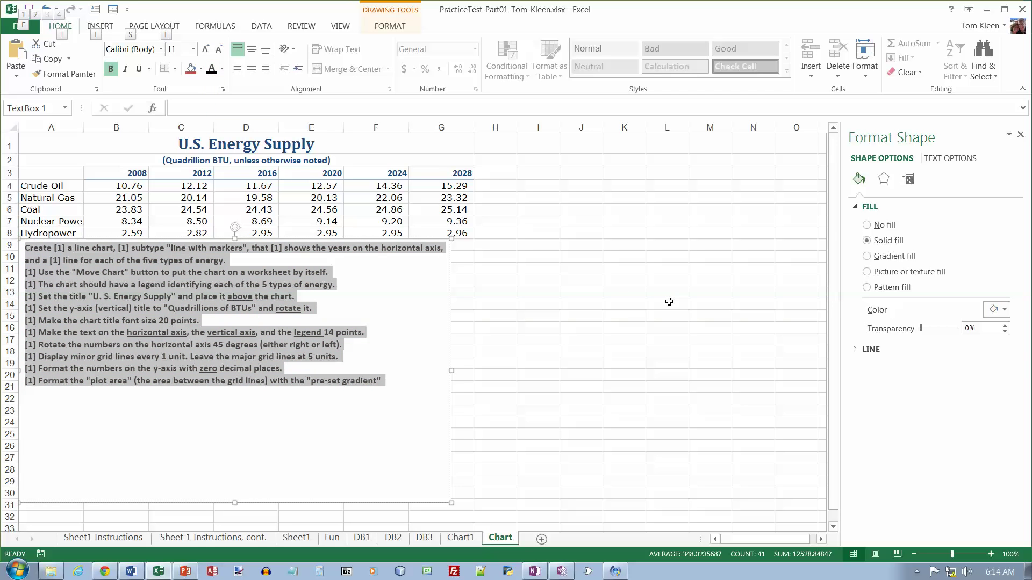